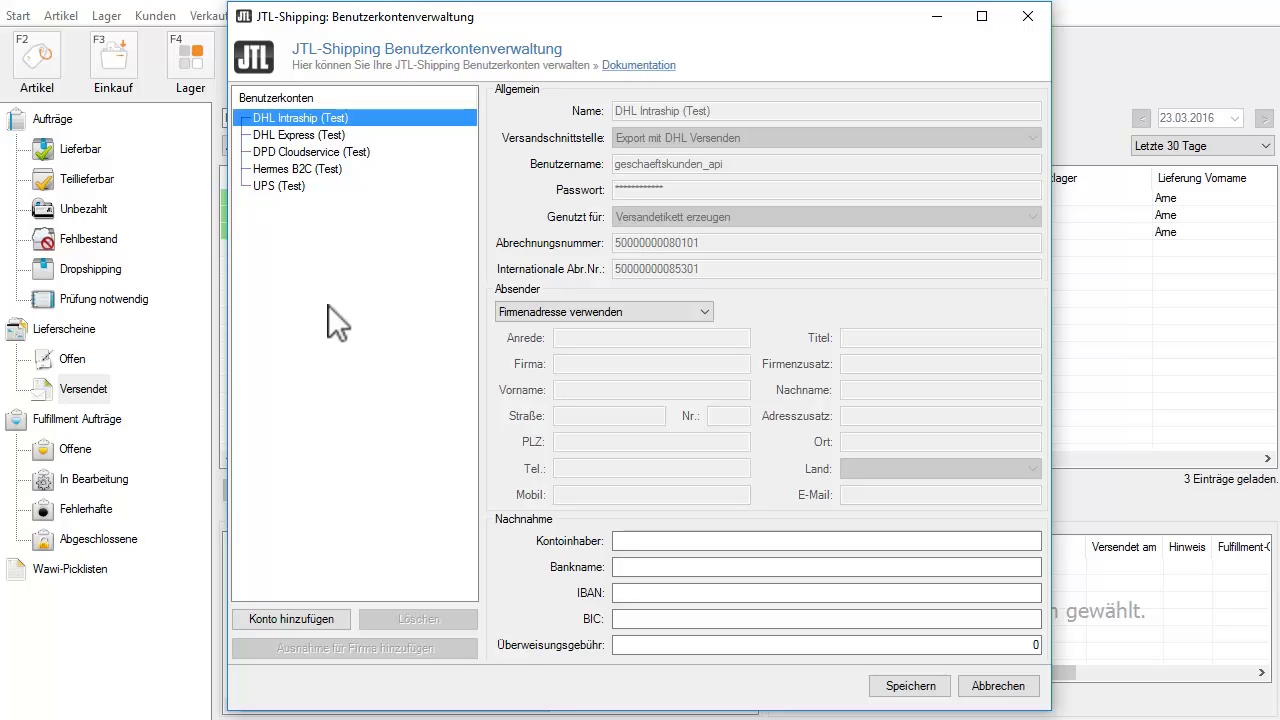
Add a user account named DHL versenden with the shipping interface Export mit DHL Versenden
{"action": "left_click", "coordinate": [316, 620]}
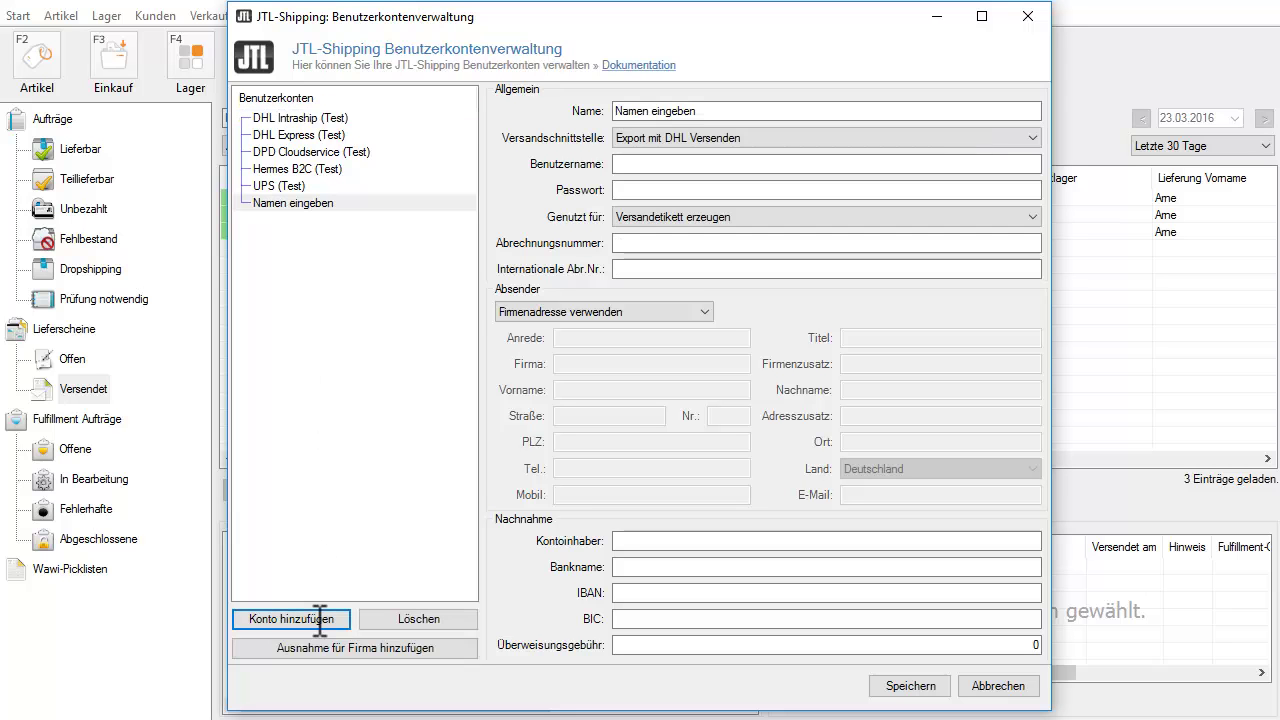
{"action": "triple_click", "coordinate": [725, 110]}
{"action": "type", "text": "DHL versenden"}
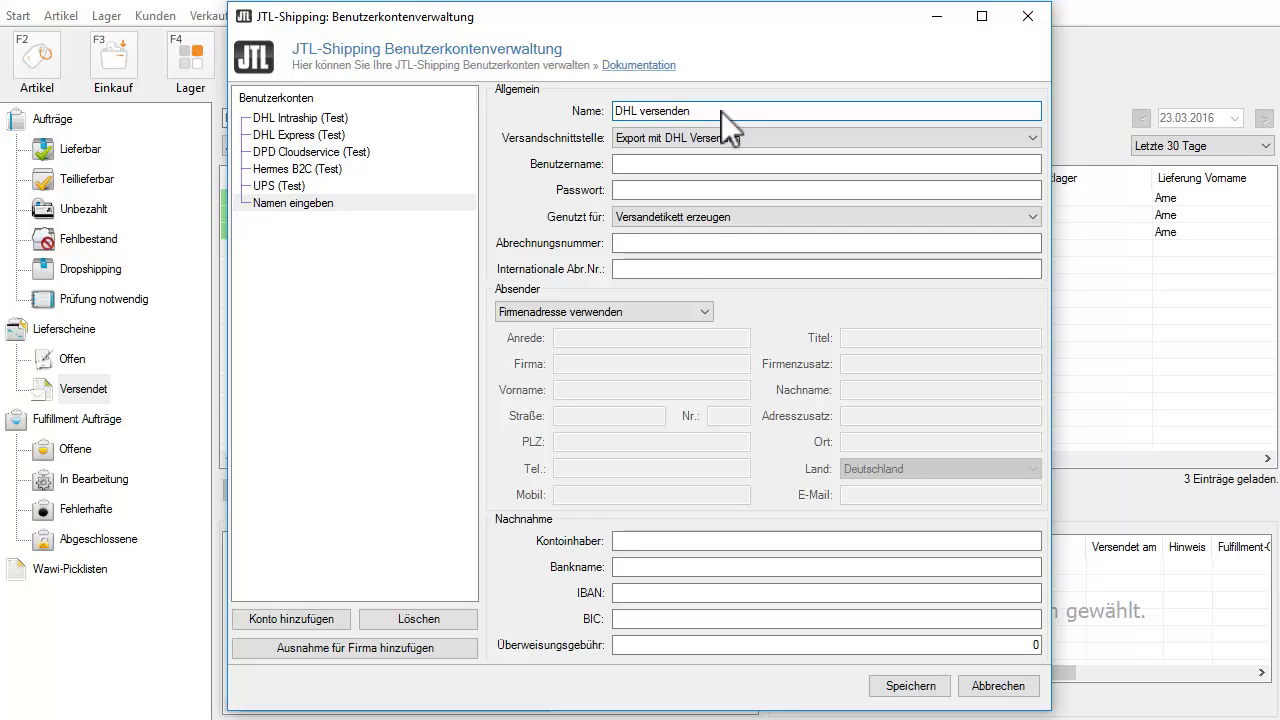
{"action": "left_click", "coordinate": [1031, 139]}
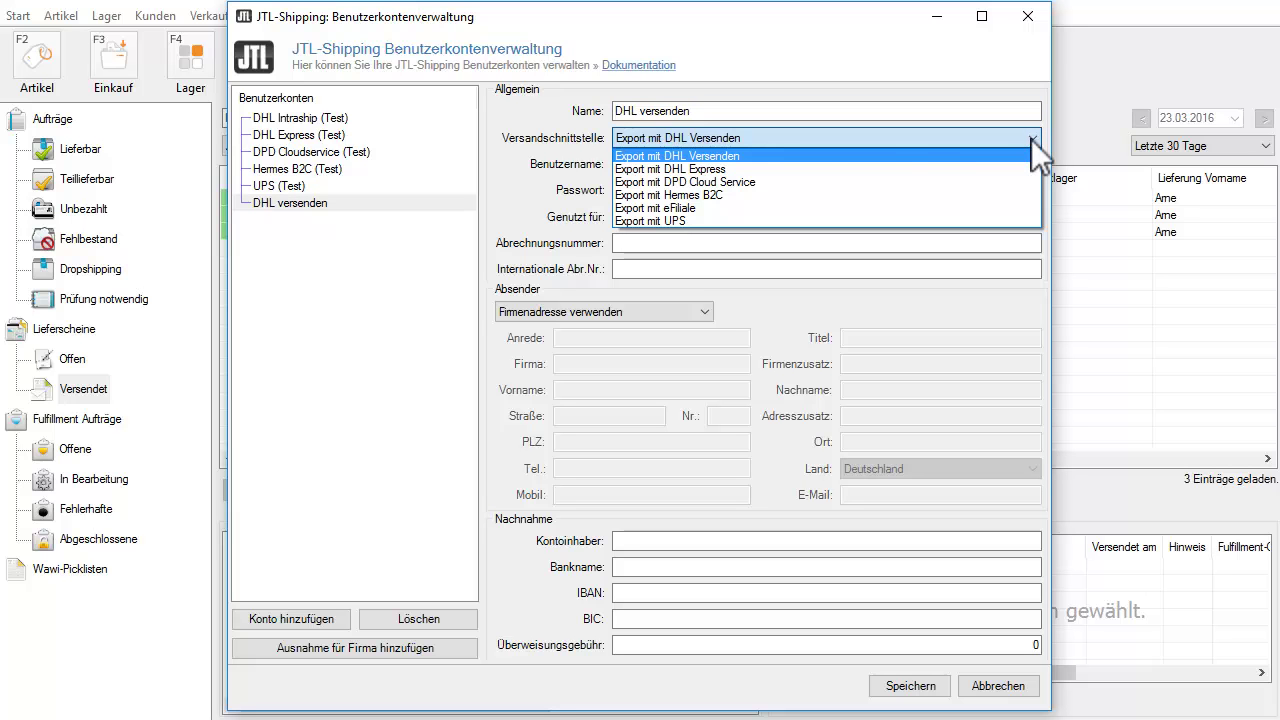
{"action": "left_click", "coordinate": [684, 155]}
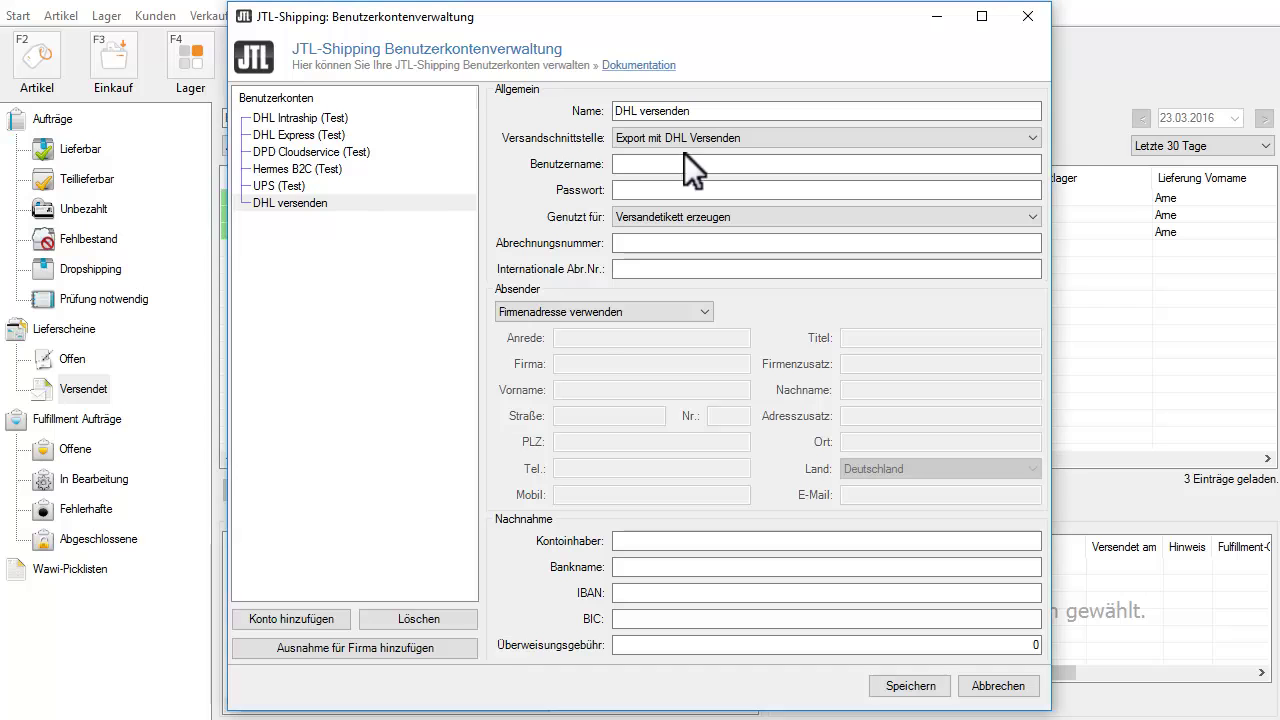
Enter the user name jtl-software and the password for the DHL versenden account
{"action": "left_click", "coordinate": [778, 163]}
{"action": "type", "text": "jtl-software"}
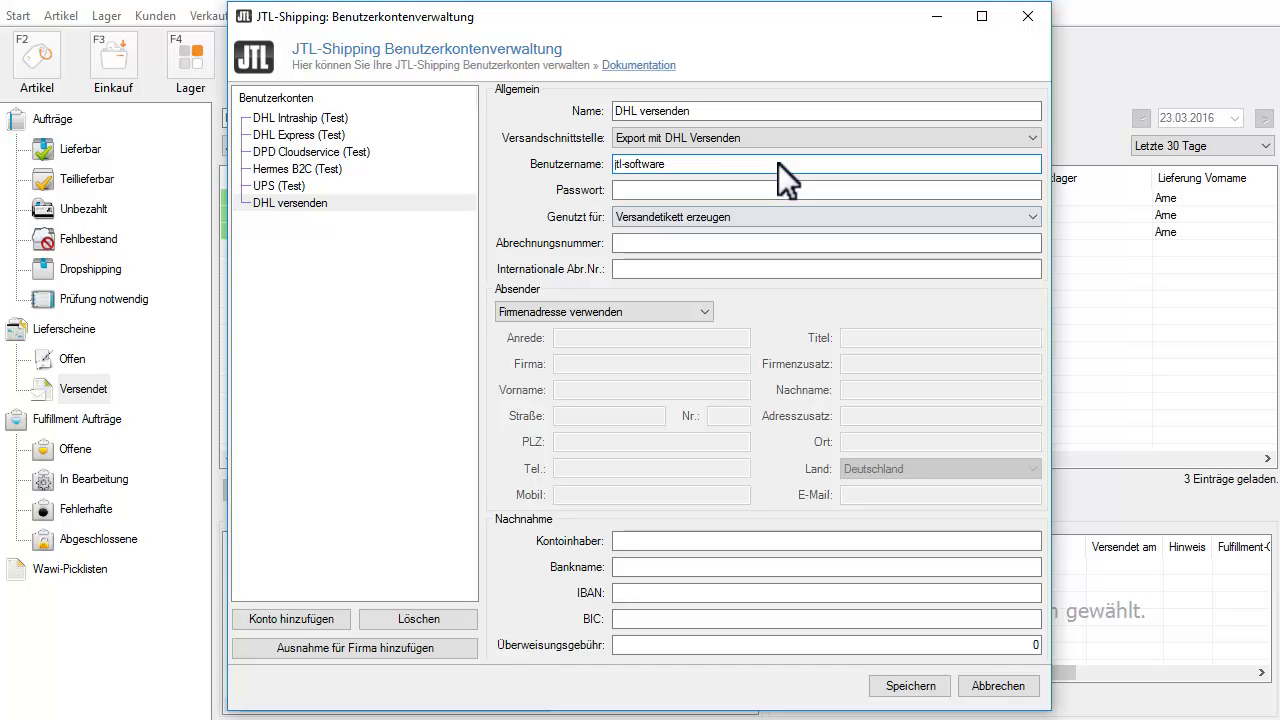
{"action": "left_click", "coordinate": [684, 190]}
{"action": "key", "text": "ctrl+v"}
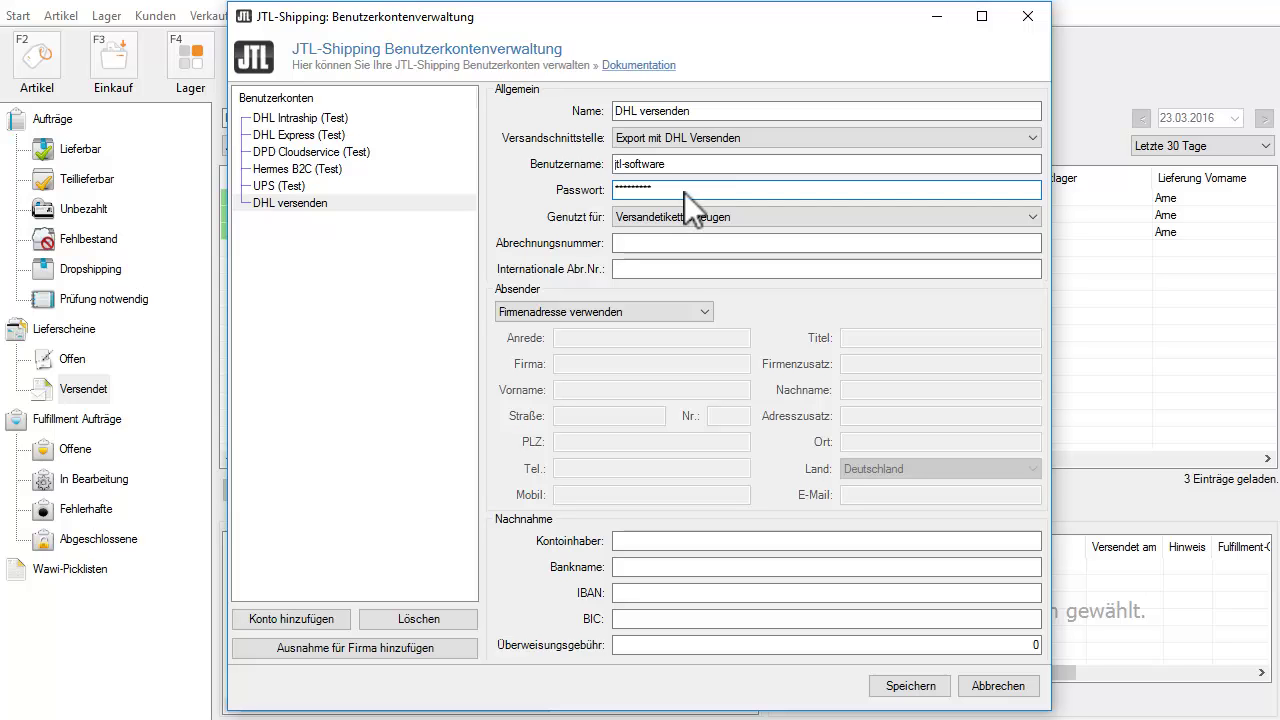
Set the account's use to Versandetikett erzeugen and fill in the domestic and international billing numbers
{"action": "left_click", "coordinate": [1032, 219]}
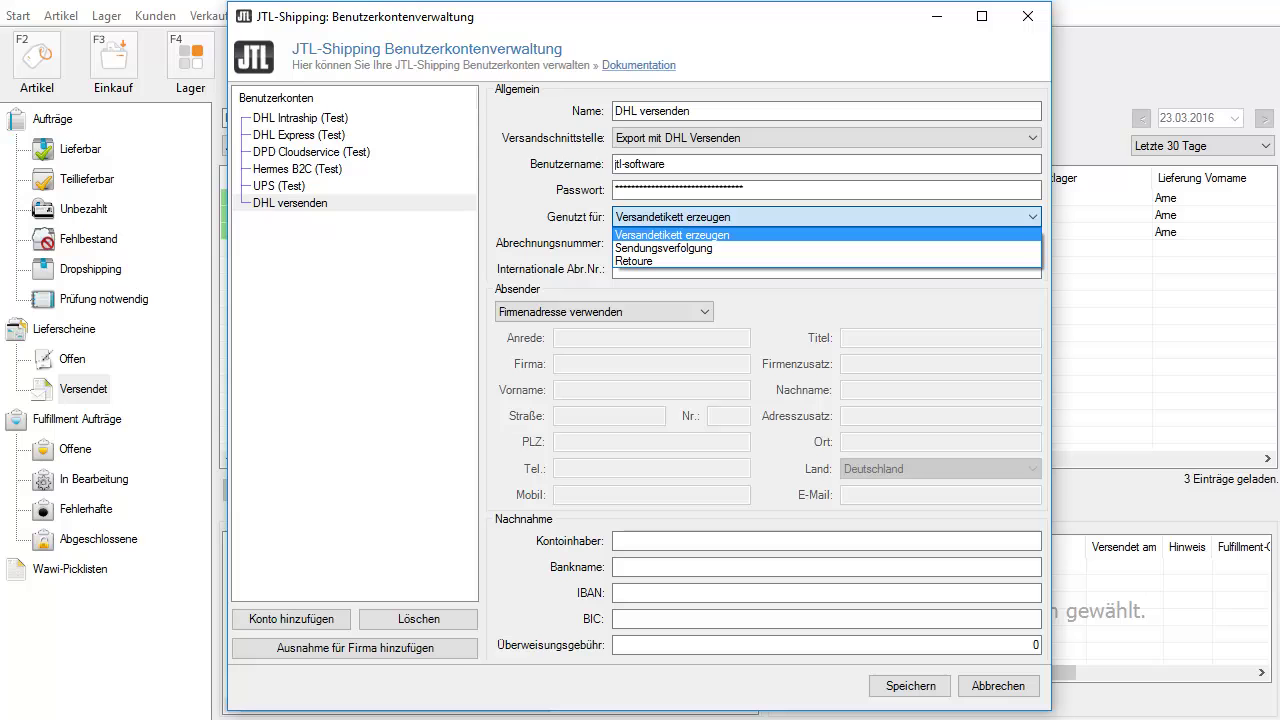
{"action": "left_click", "coordinate": [871, 233]}
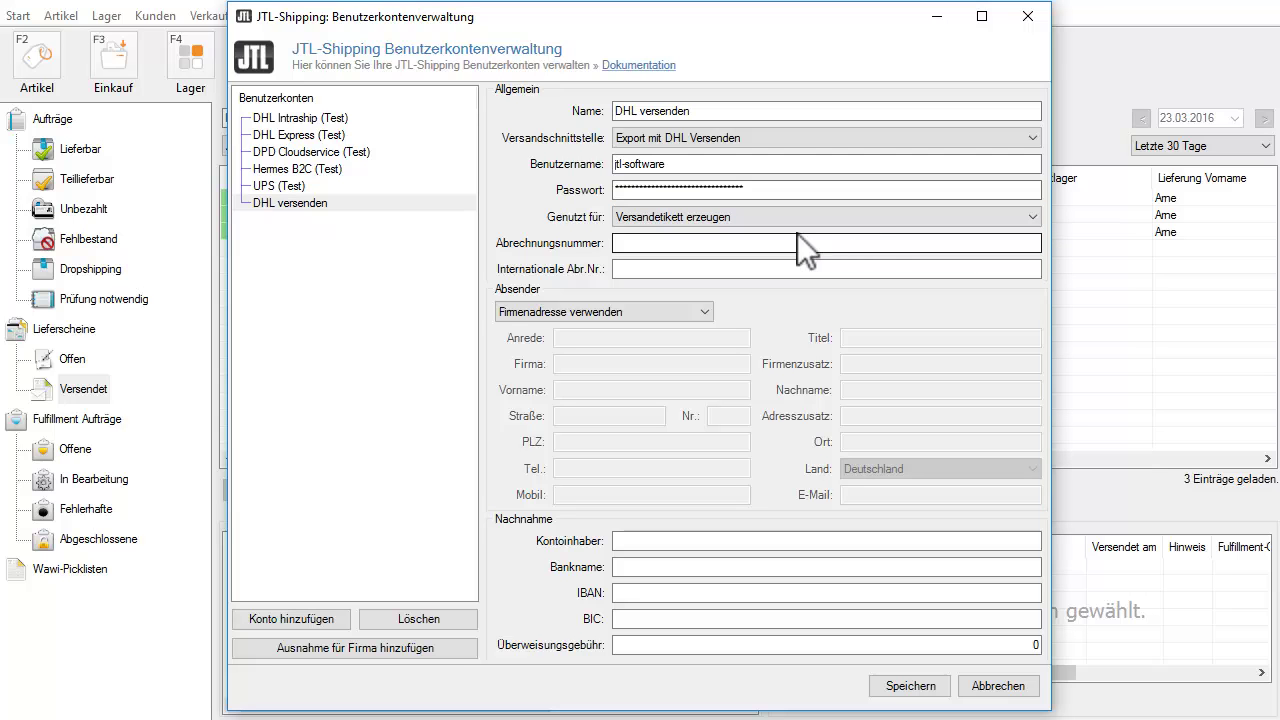
{"action": "key", "text": "ctrl+v"}
{"action": "key", "text": "Tab"}
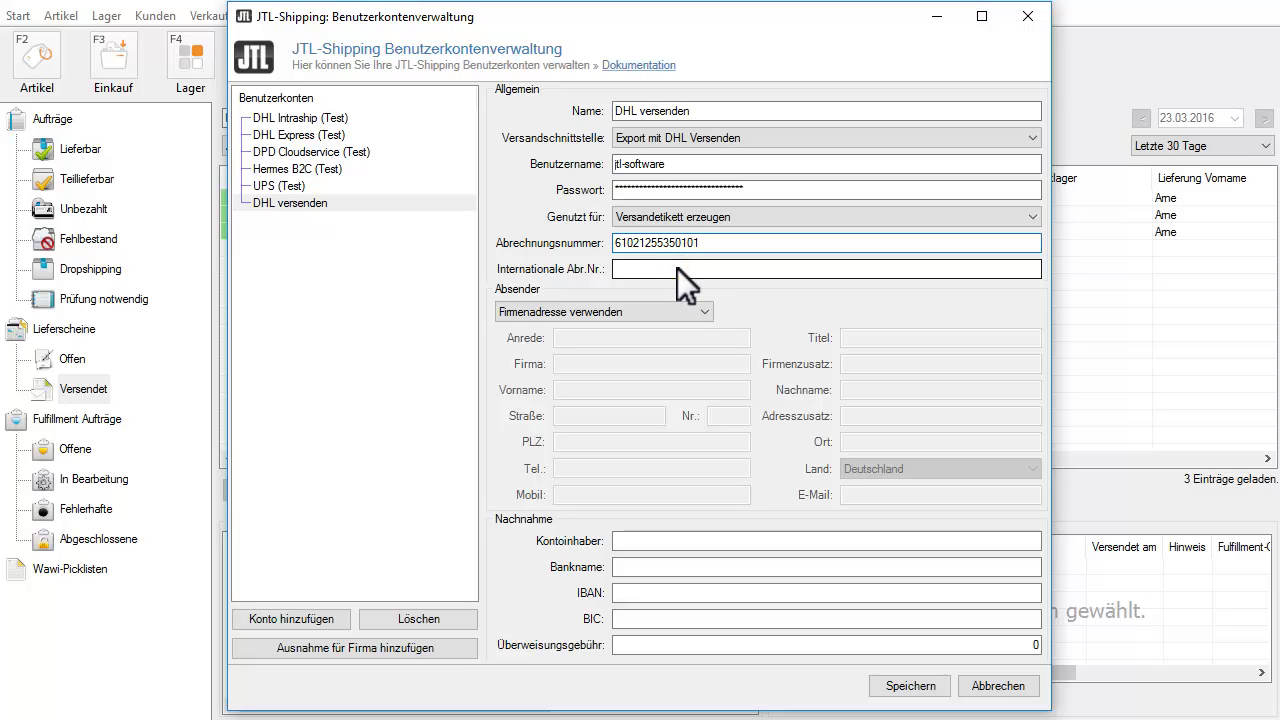
{"action": "key", "text": "ctrl+v"}
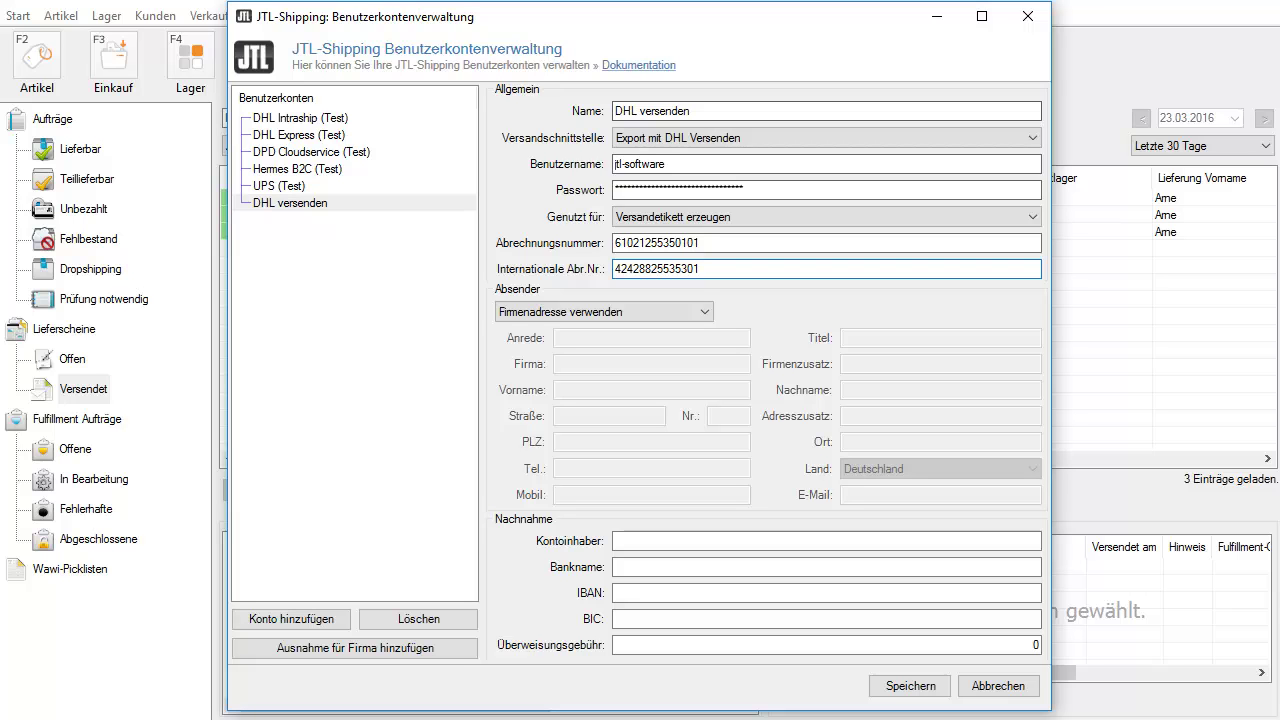
Complete the account with the company address as sender, the Nachnahme bank details and a transfer fee of 0,95, and save it
{"action": "left_click", "coordinate": [706, 312]}
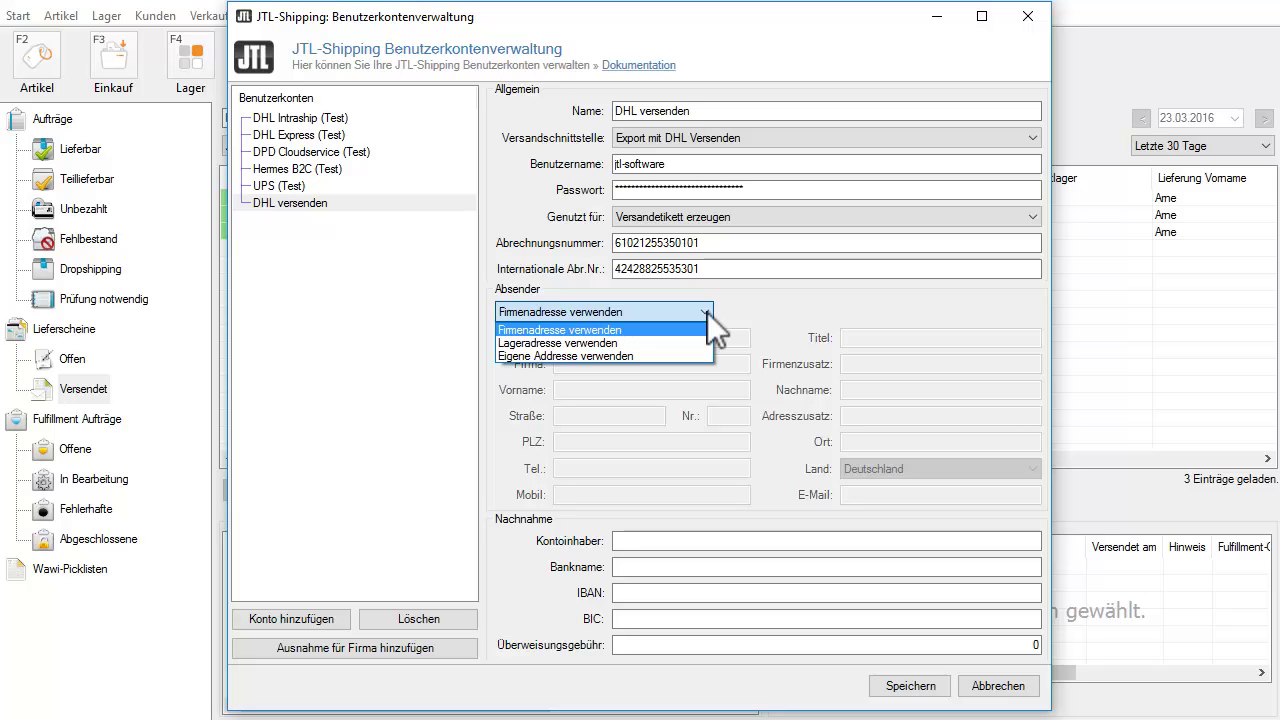
{"action": "left_click", "coordinate": [673, 330]}
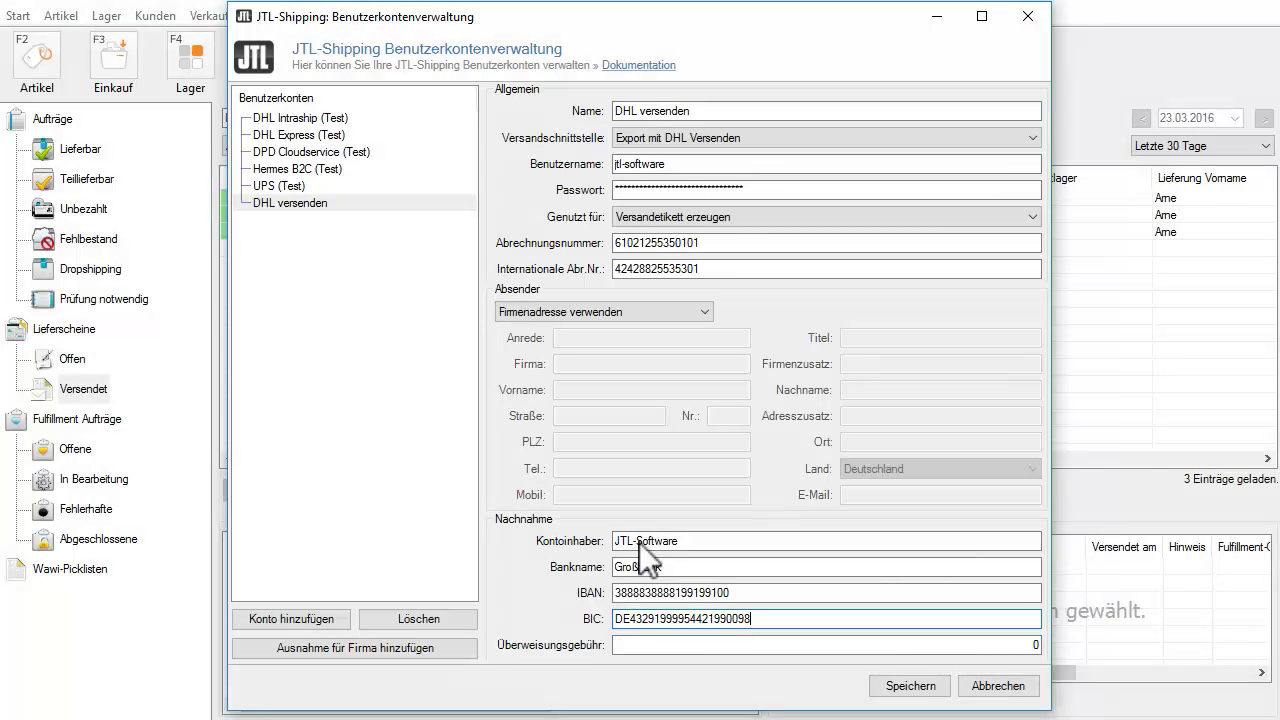
{"action": "left_click", "coordinate": [681, 645]}
{"action": "type", "text": "0,95"}
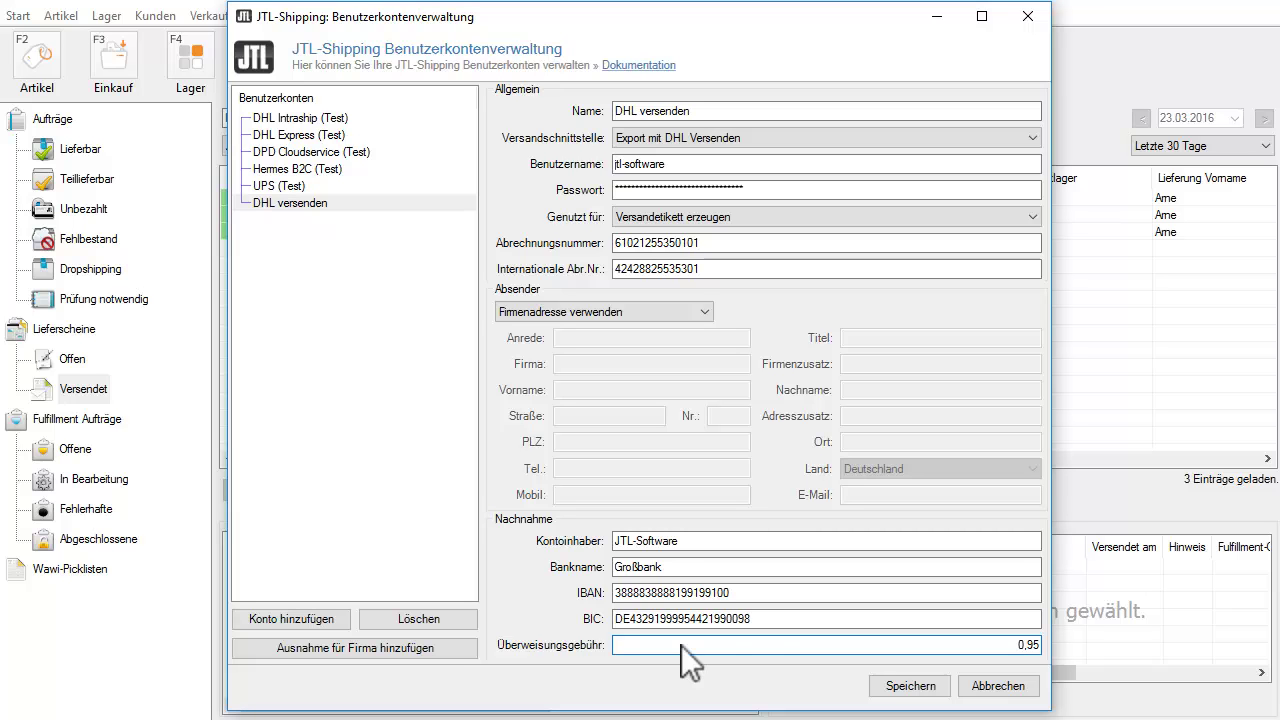
{"action": "left_click", "coordinate": [905, 686]}
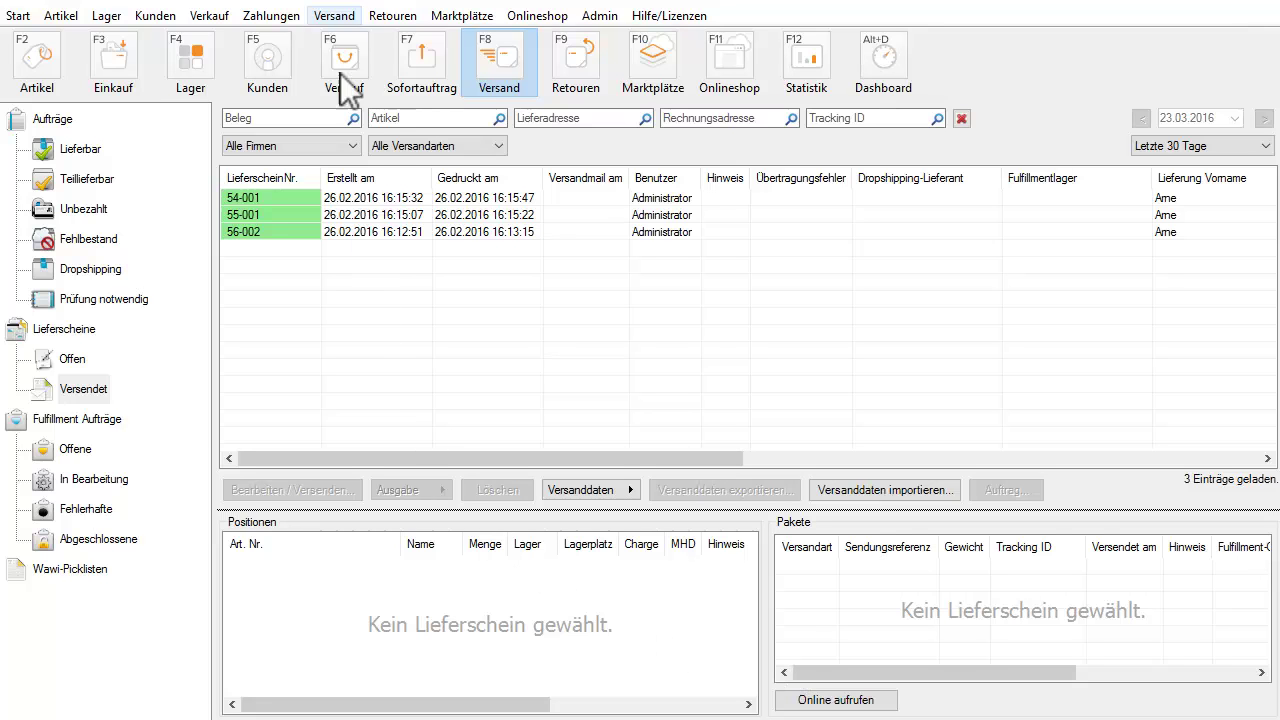
Create a new shipping method named DHL Paket with a gross price of 3,90 and a VAT rate of 19,00
{"action": "left_click", "coordinate": [334, 16]}
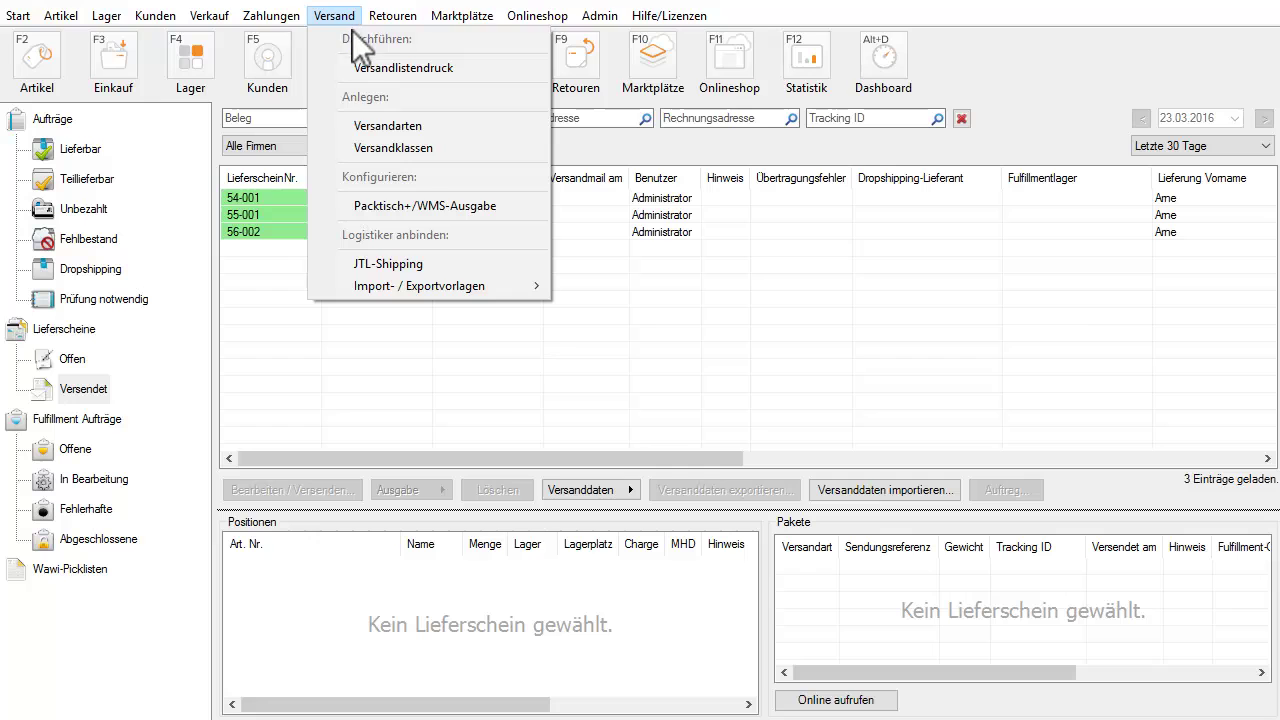
{"action": "left_click", "coordinate": [363, 125]}
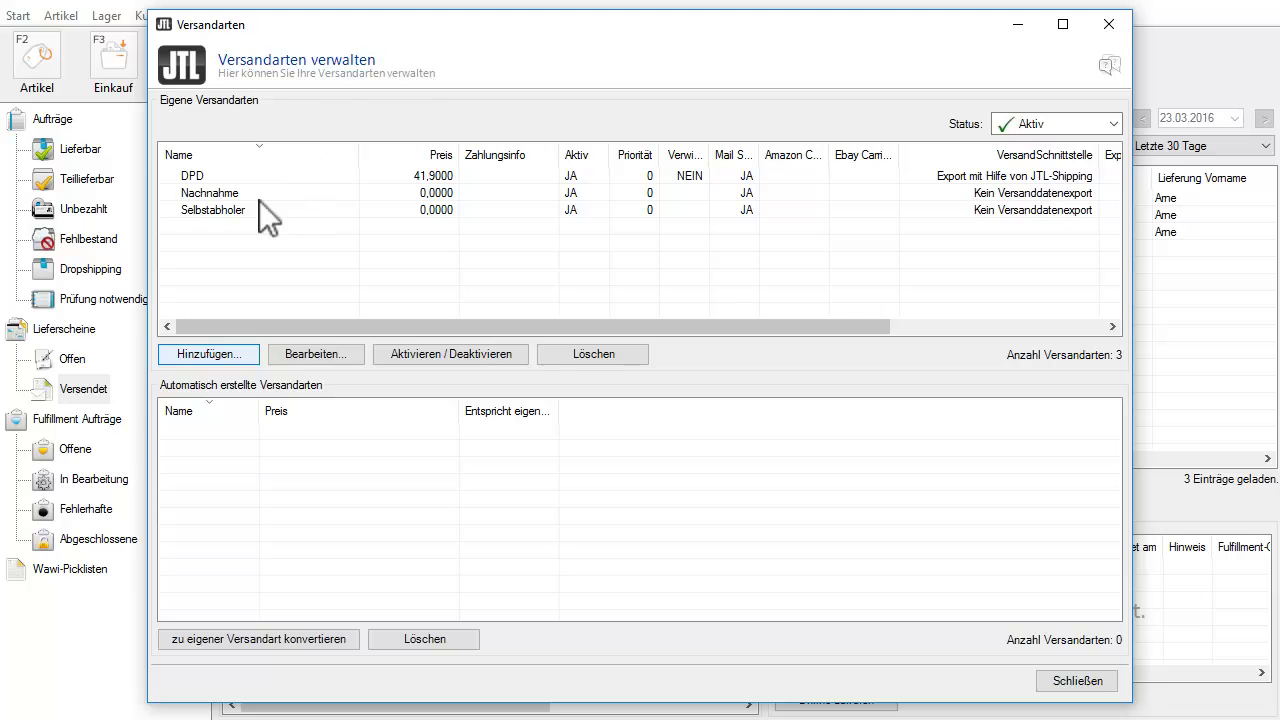
{"action": "left_click", "coordinate": [236, 360]}
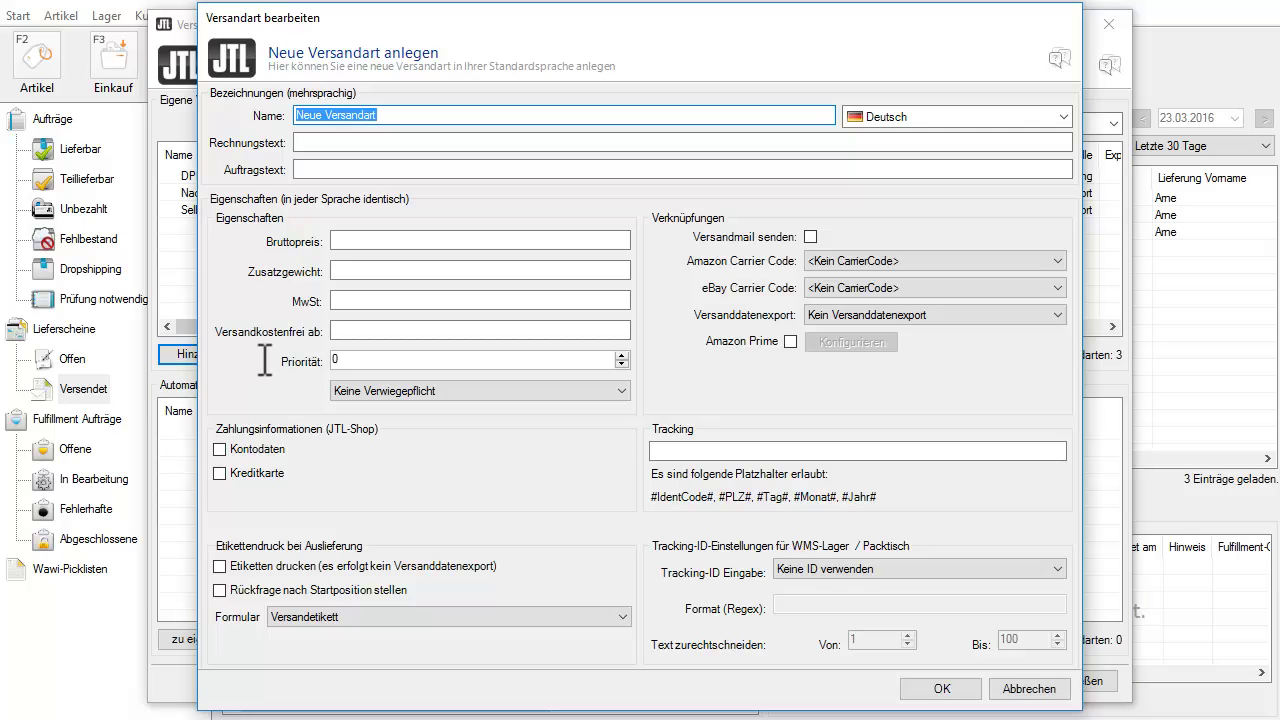
{"action": "type", "text": "DHL Paket"}
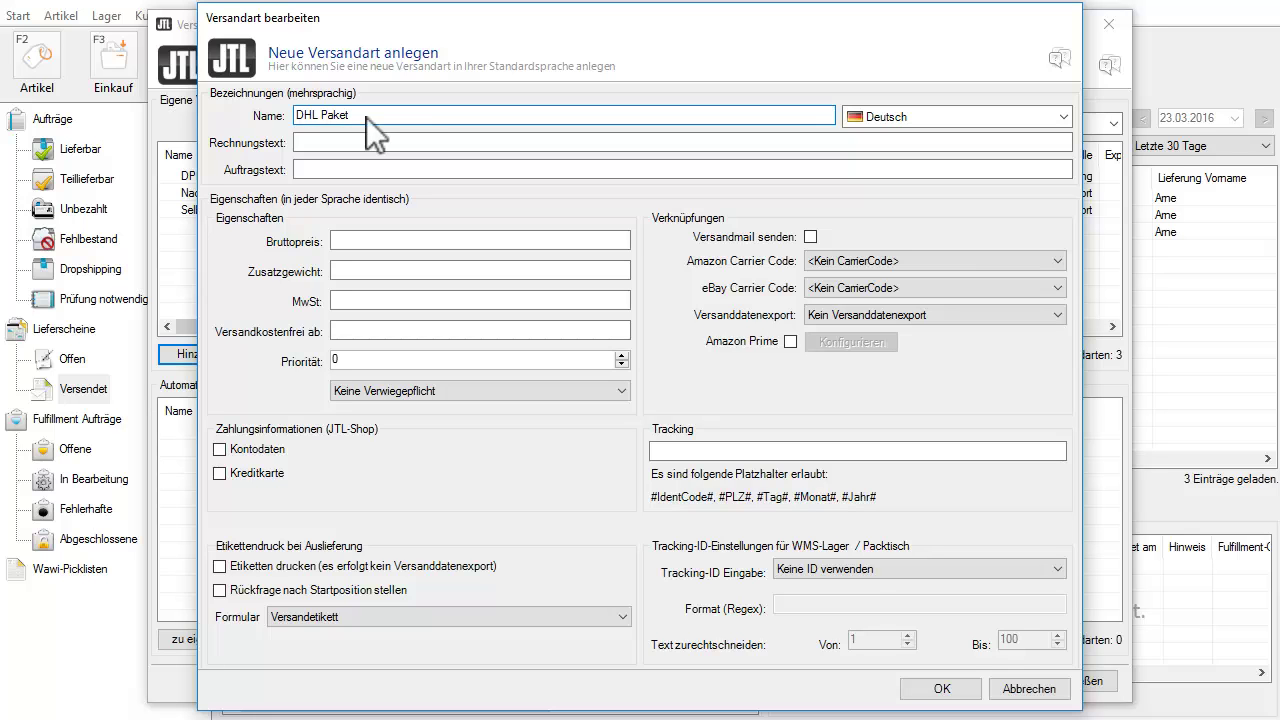
{"action": "left_click", "coordinate": [367, 240]}
{"action": "type", "text": "3,90"}
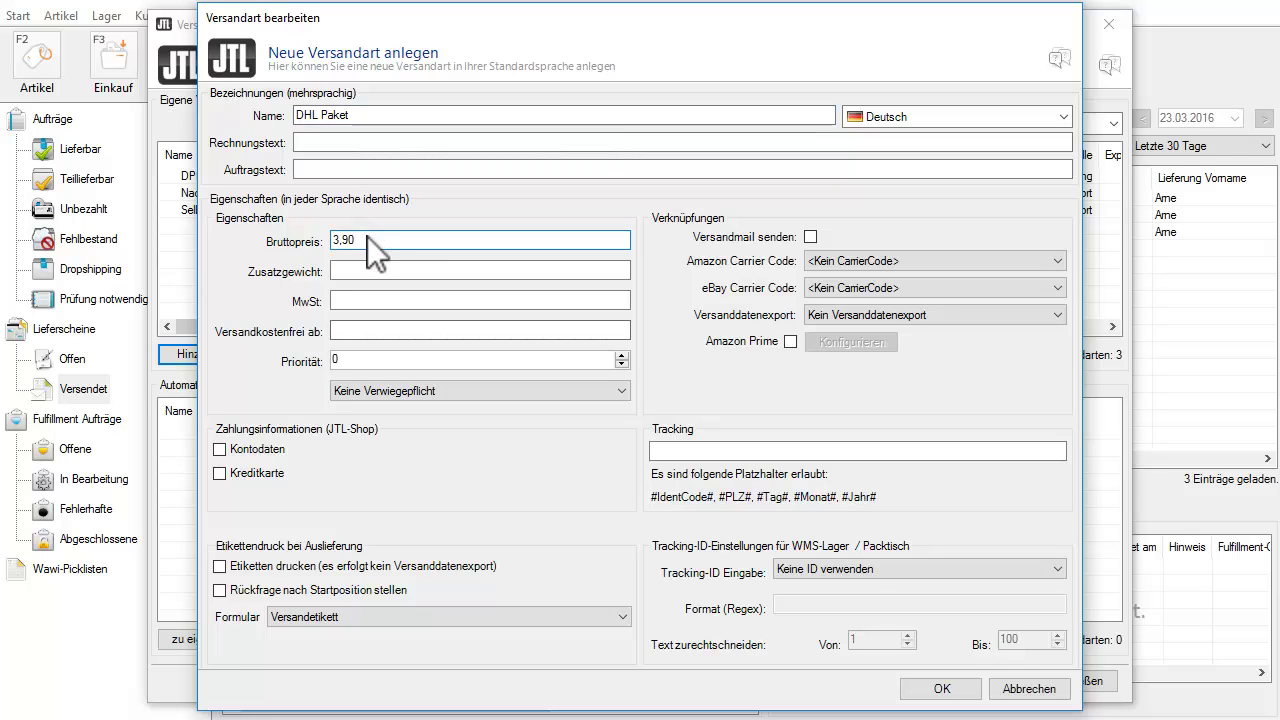
{"action": "left_click", "coordinate": [434, 300]}
{"action": "type", "text": "19,00"}
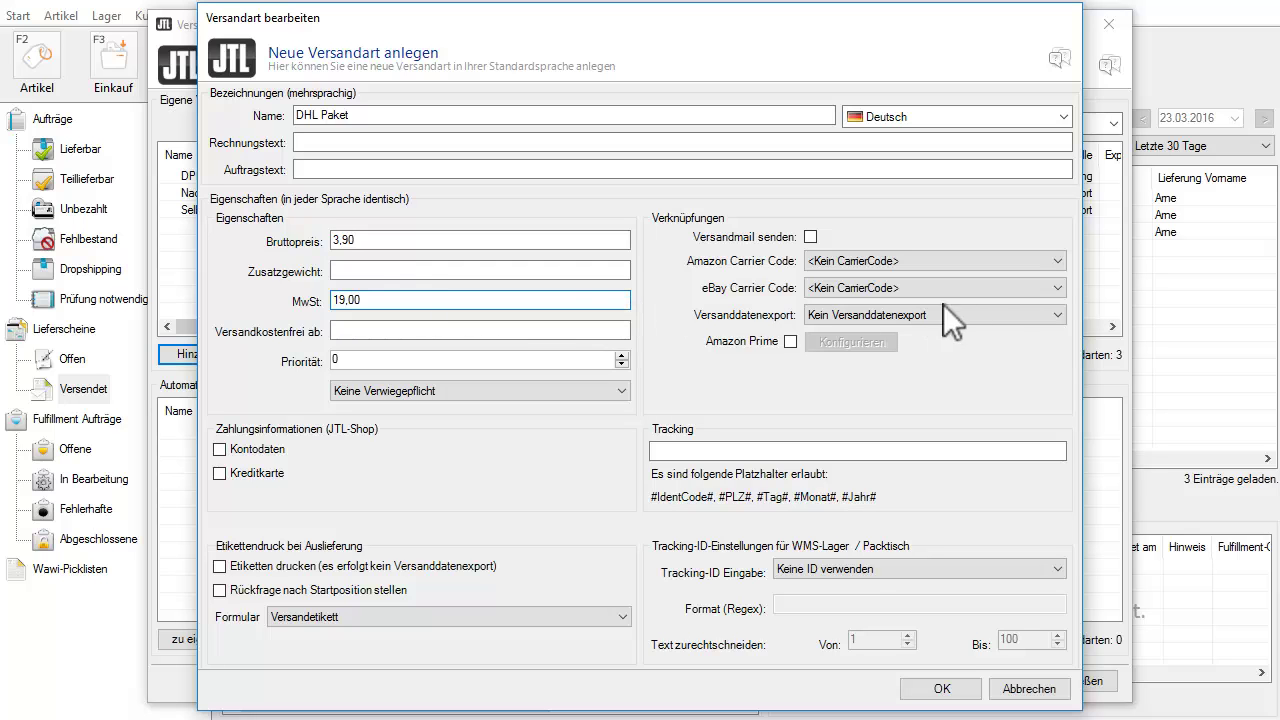
Set DHL Paket's shipping data export to JTL-Shipping with DHL Versenden and assign the DHL versenden user account to its label
{"action": "left_click", "coordinate": [1053, 313]}
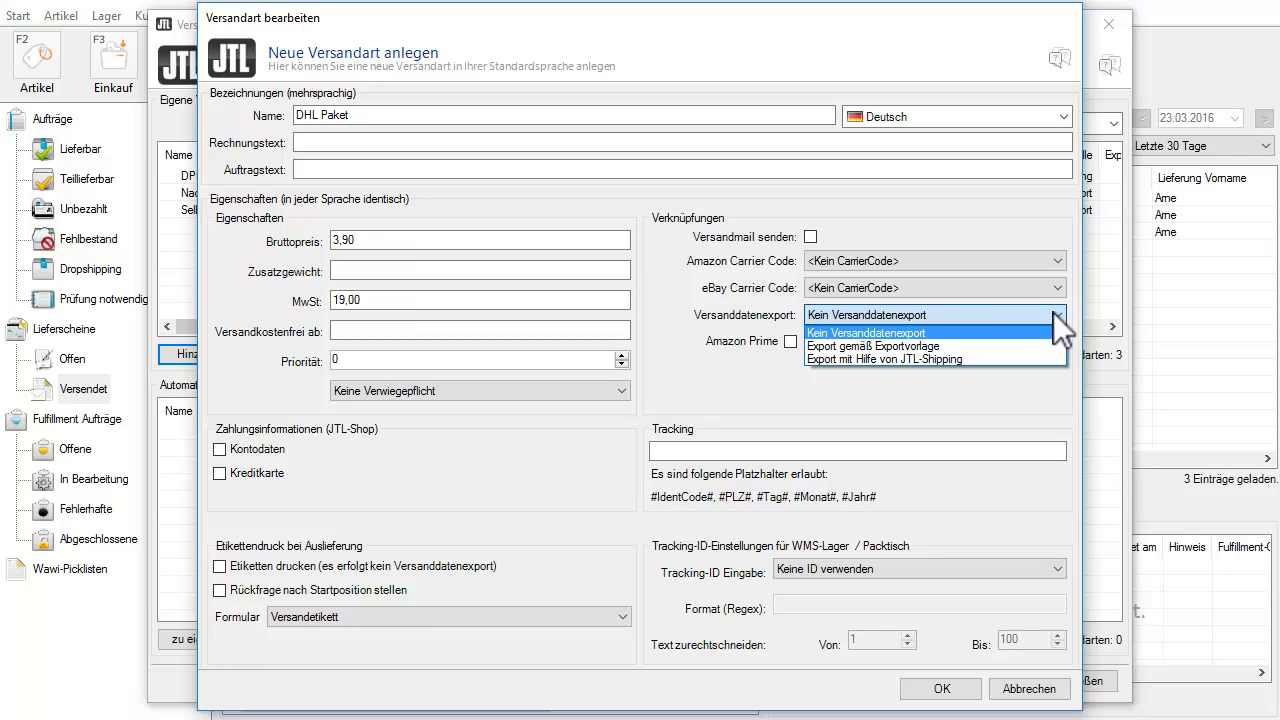
{"action": "left_click", "coordinate": [988, 359]}
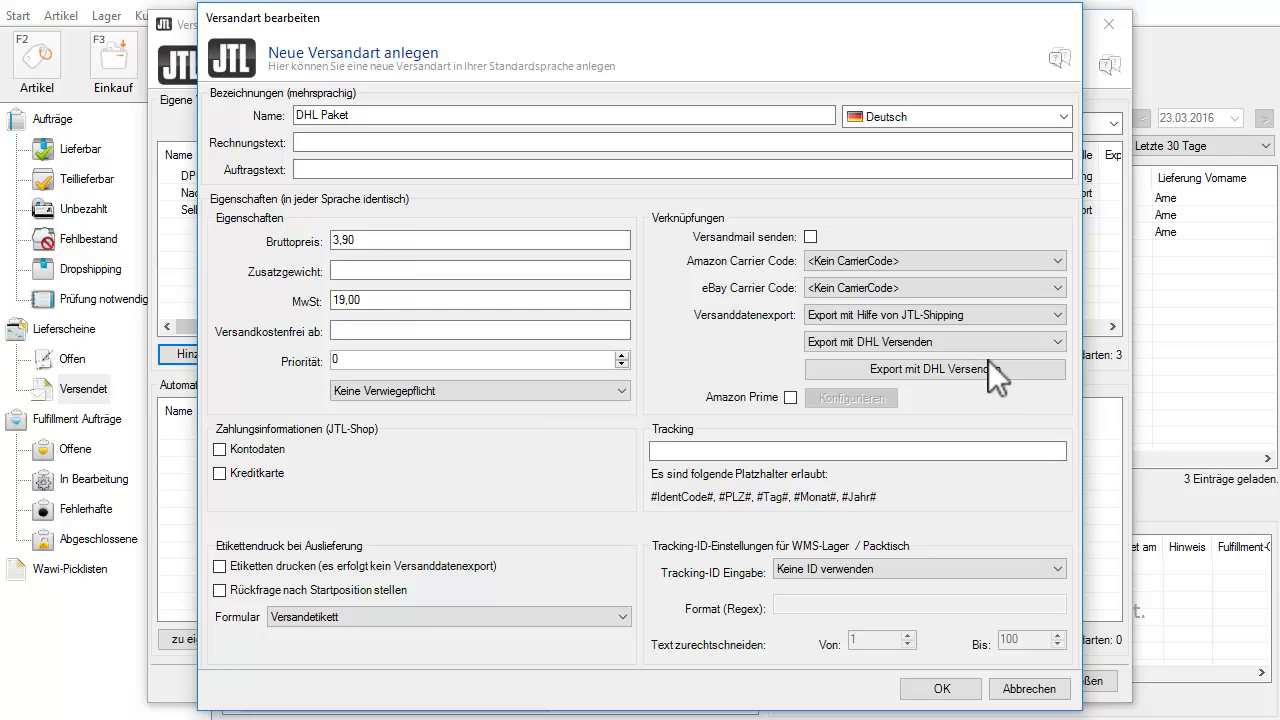
{"action": "left_click", "coordinate": [901, 368]}
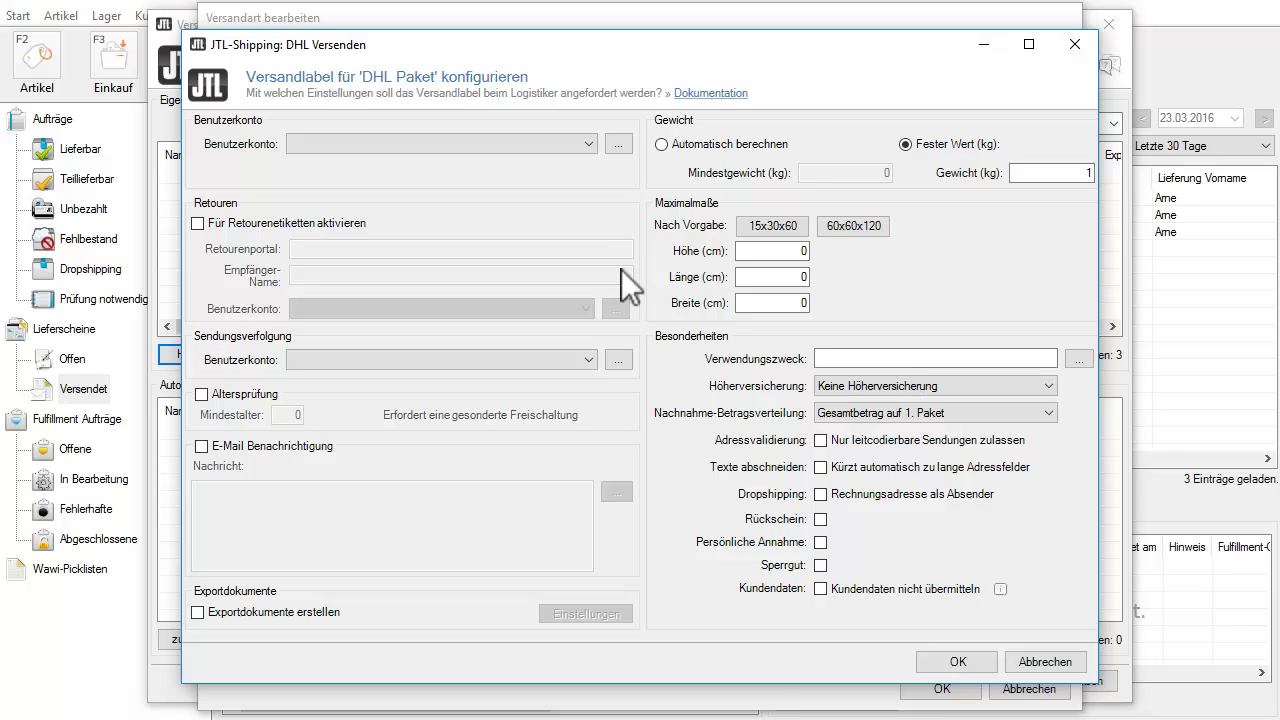
{"action": "left_click", "coordinate": [587, 147]}
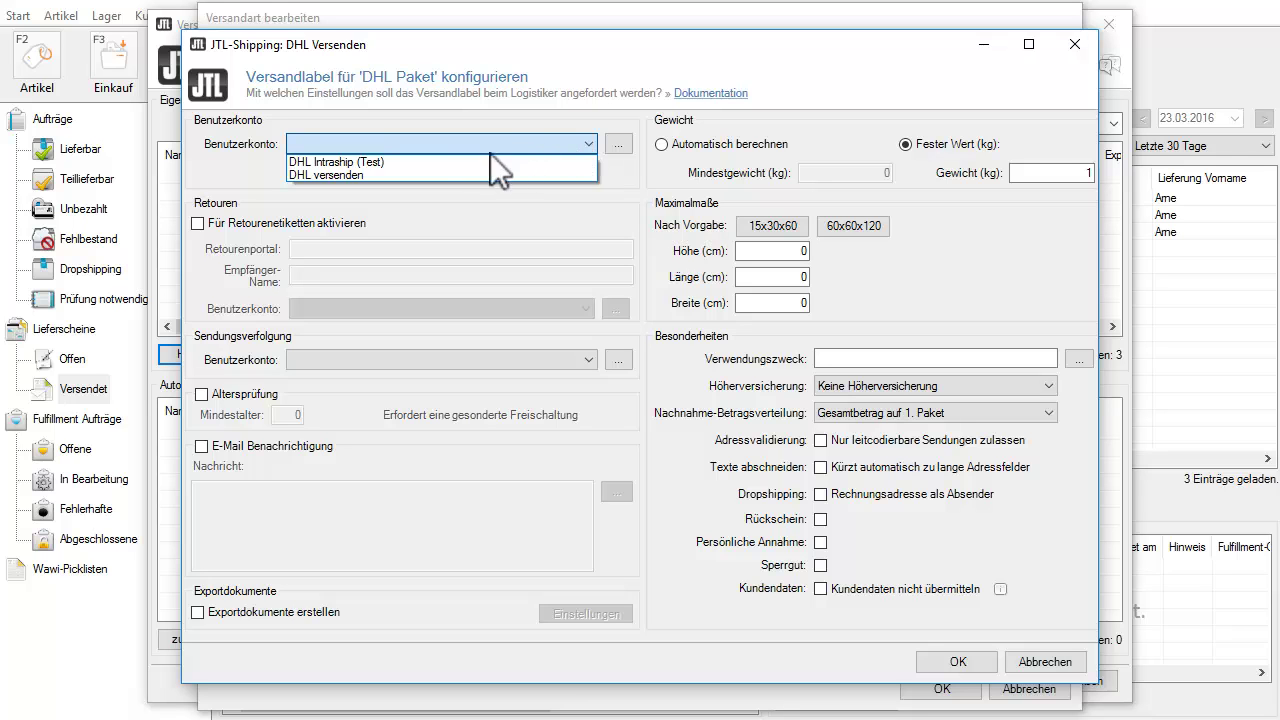
{"action": "left_click", "coordinate": [456, 174]}
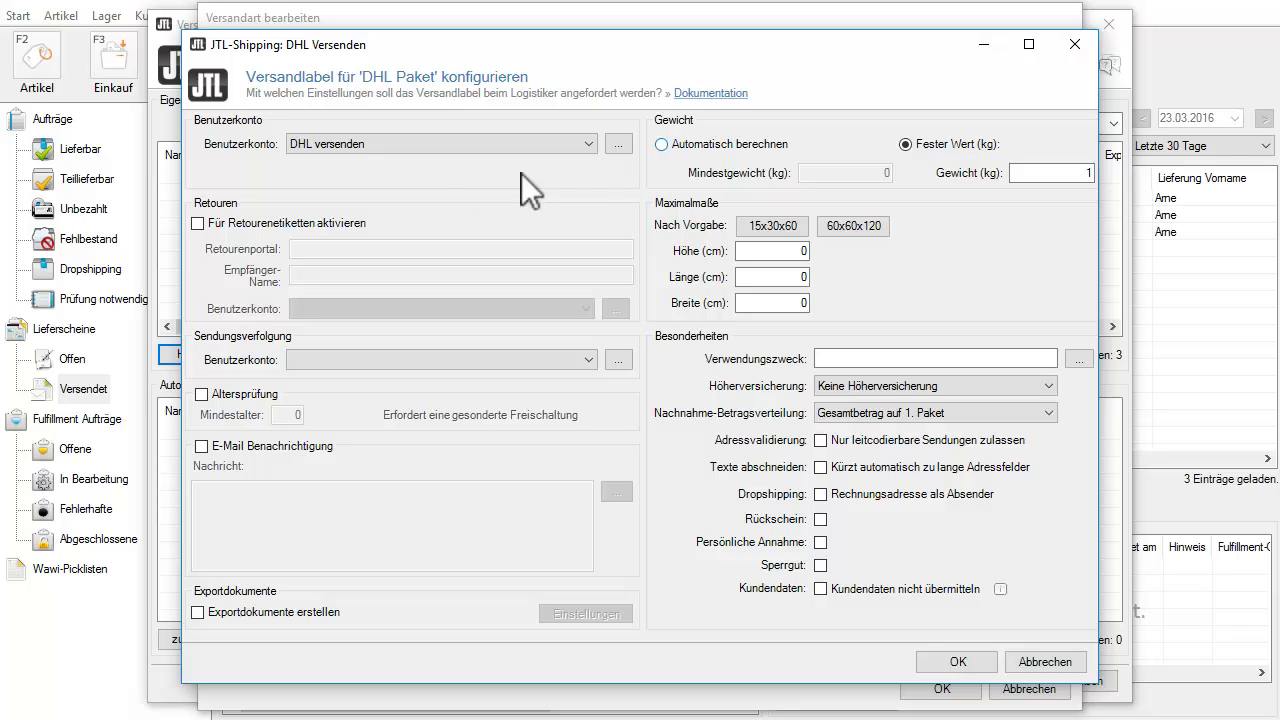
Have the weight calculated automatically with a 0,2 kg minimum and apply the 60x60x120 preset as maximum dimensions
{"action": "left_click", "coordinate": [712, 143]}
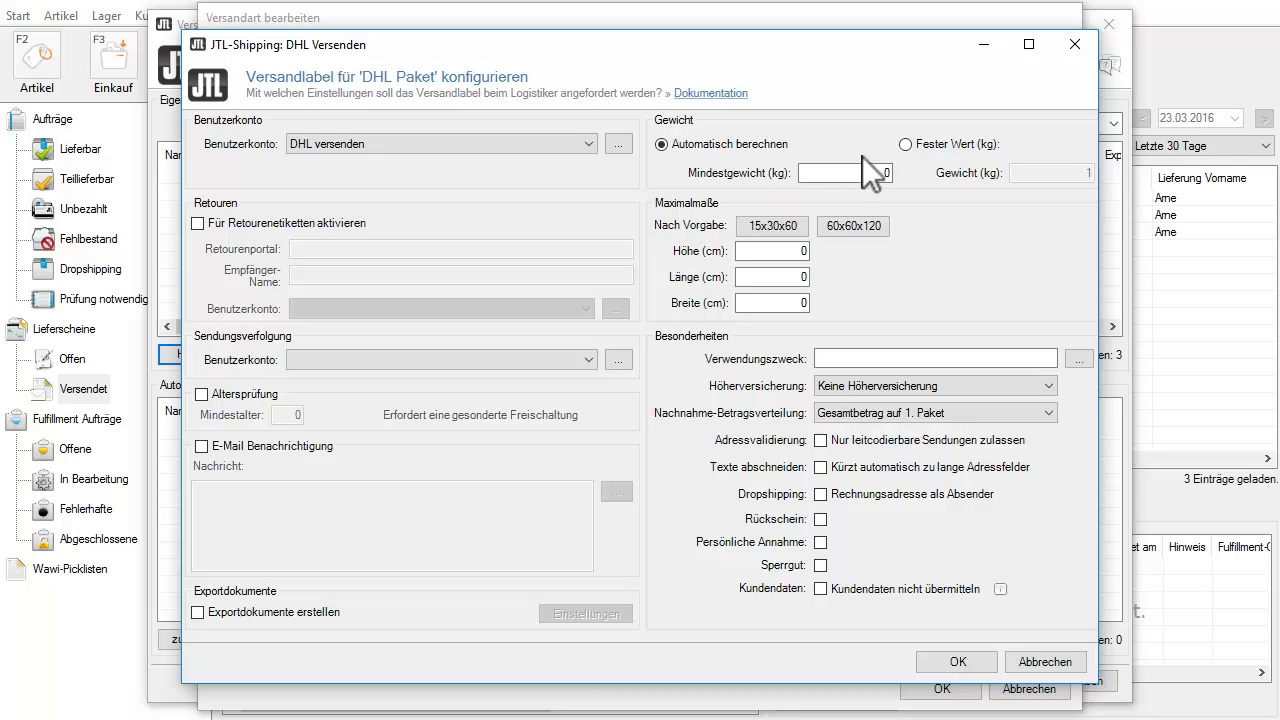
{"action": "left_click", "coordinate": [881, 174]}
{"action": "type", "text": ",2"}
{"action": "left_click", "coordinate": [866, 231]}
Insert the Auftragsnummer order variable as the Verwendungszweck template and save it
{"action": "left_click", "coordinate": [1080, 358]}
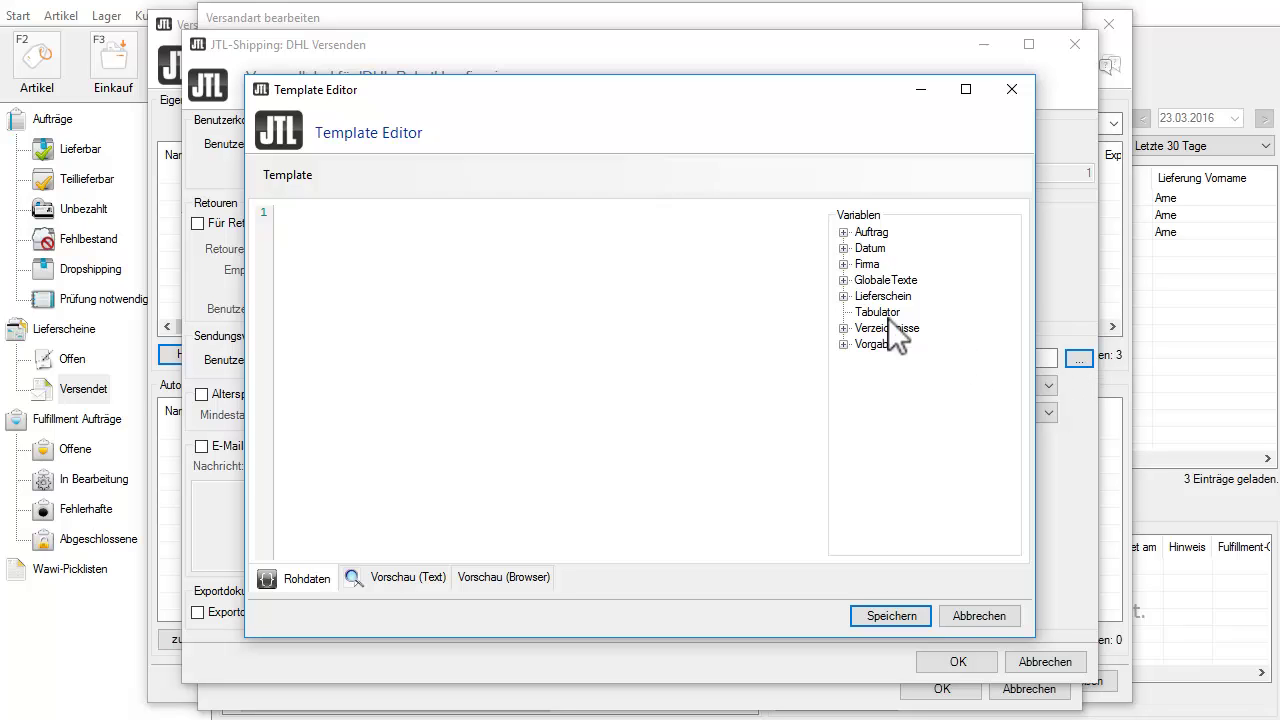
{"action": "left_click", "coordinate": [845, 232]}
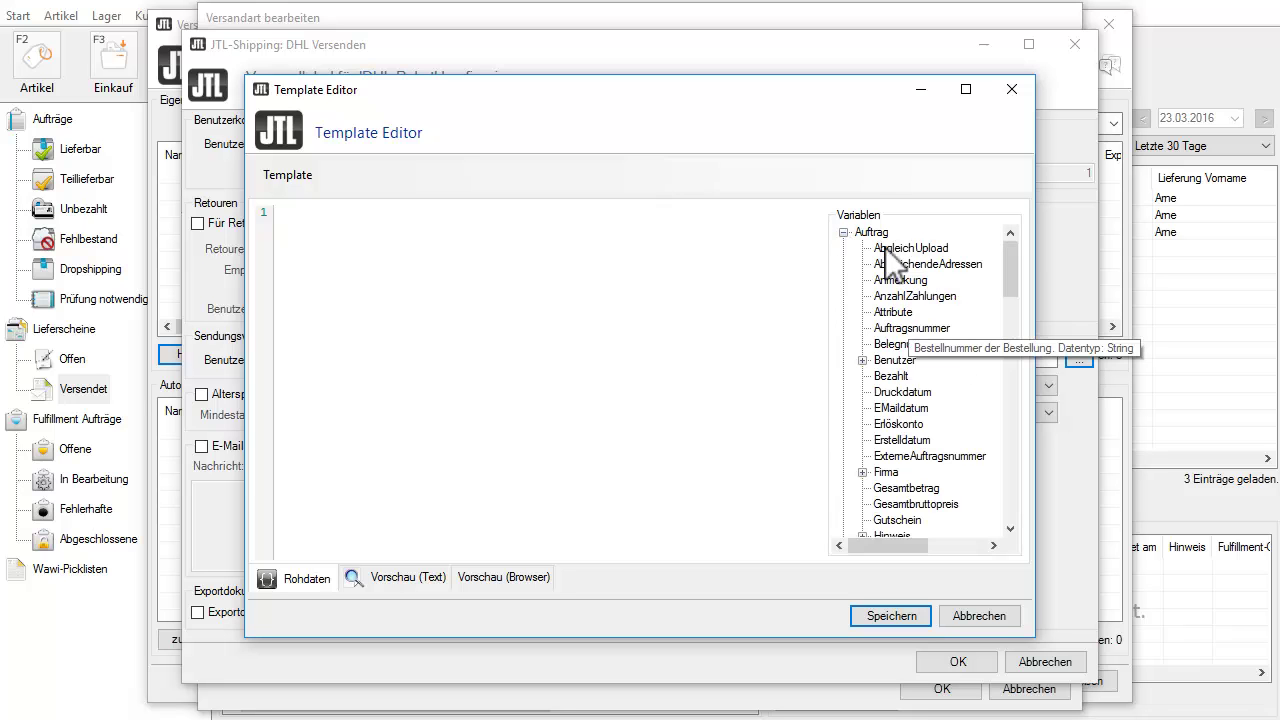
{"action": "double_click", "coordinate": [908, 326]}
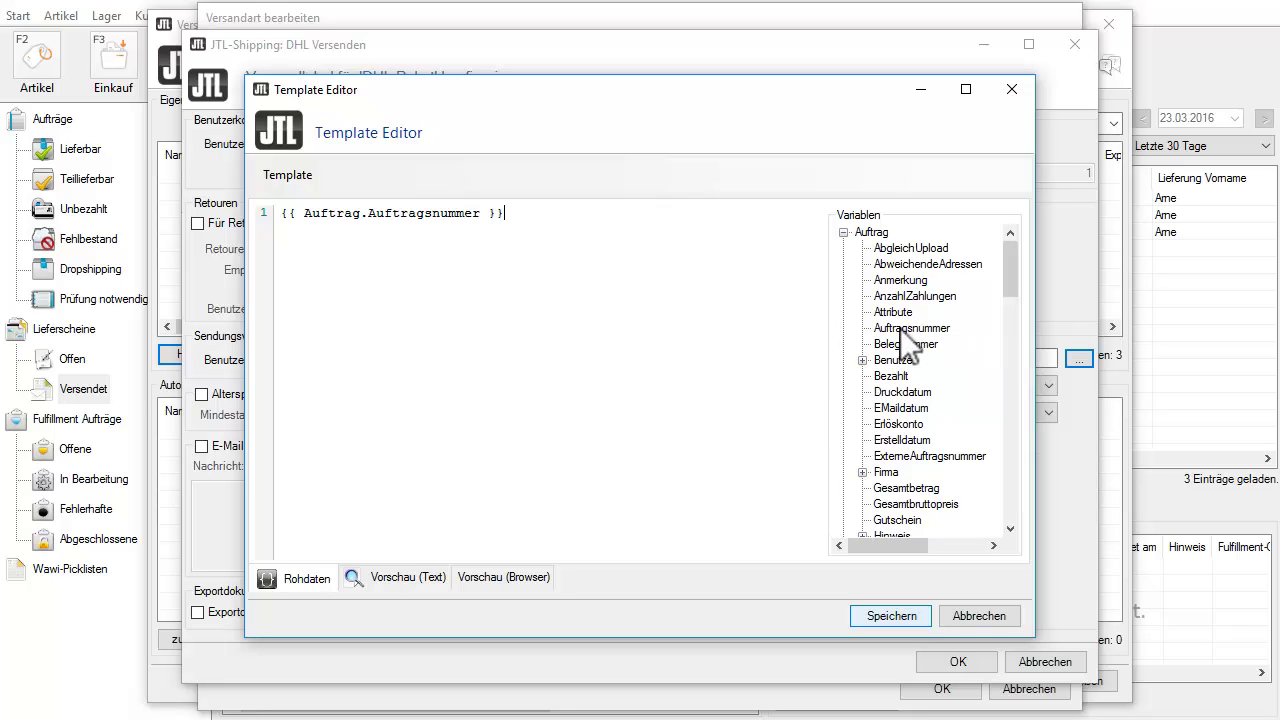
{"action": "left_click", "coordinate": [881, 617]}
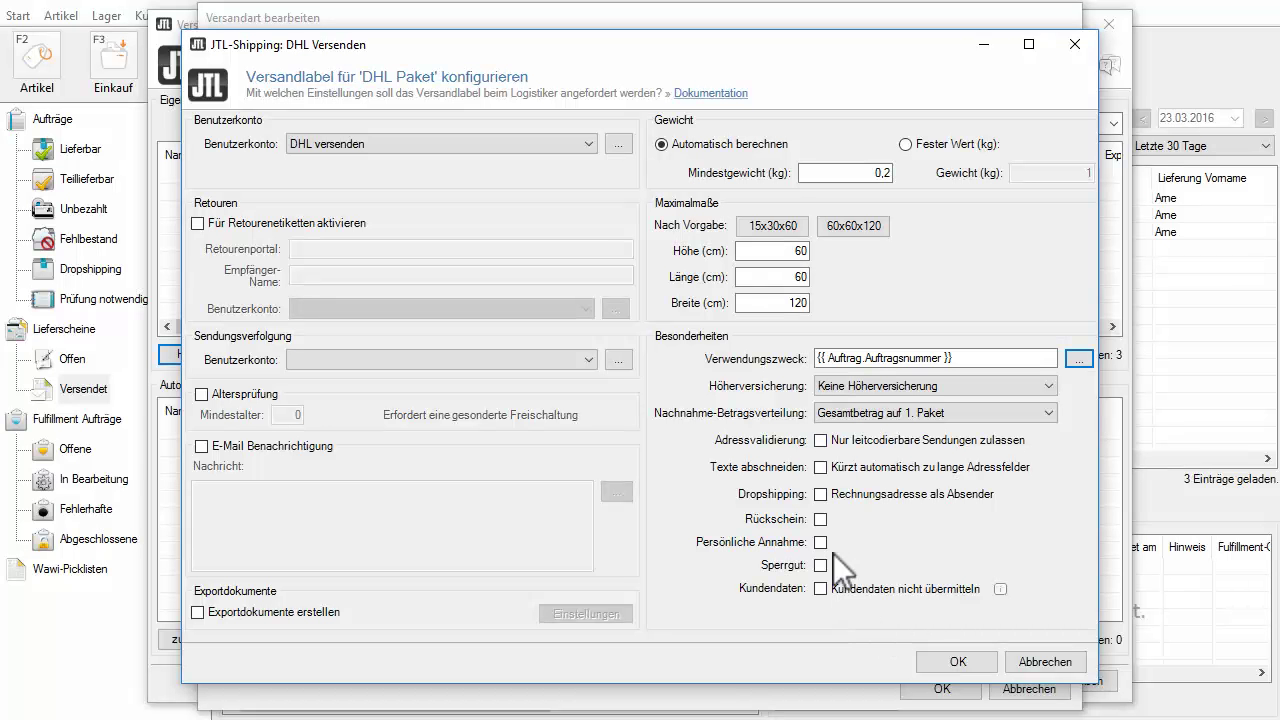
Restrict address validation to leitcodierbare shipments, save the DHL Paket shipping method and close the shipping method management
{"action": "left_click", "coordinate": [821, 440]}
{"action": "left_click", "coordinate": [950, 663]}
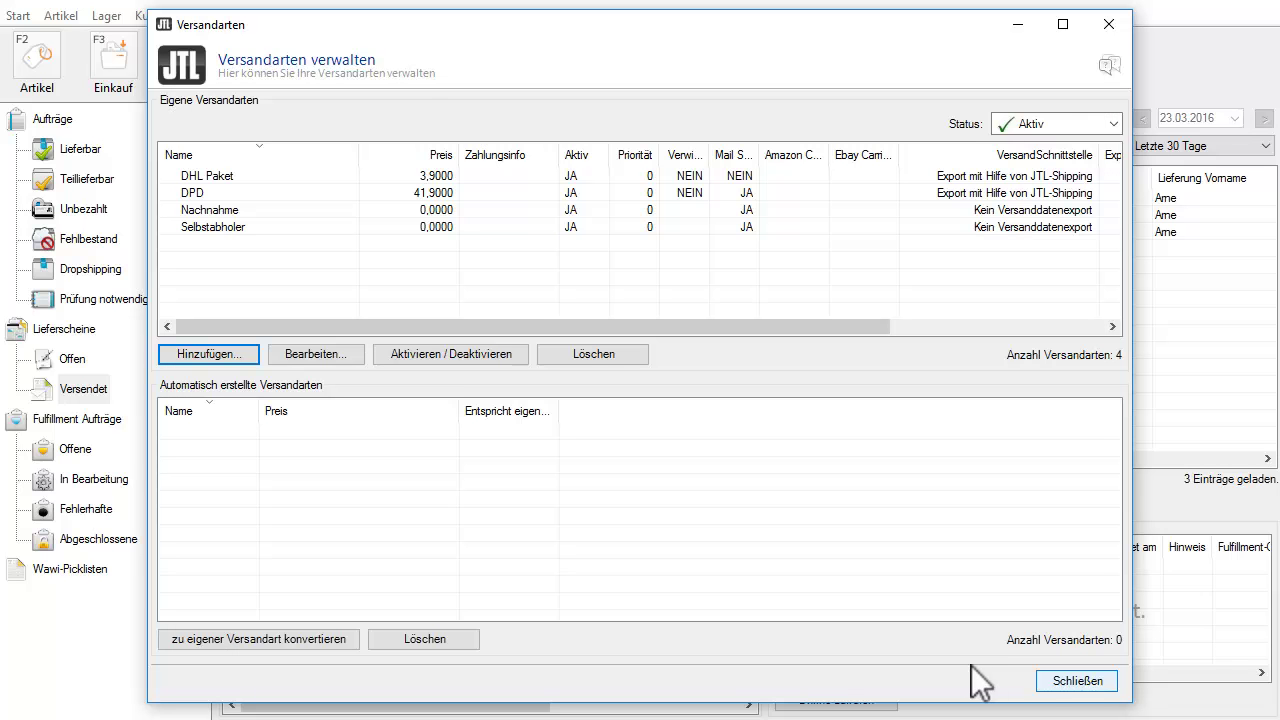
{"action": "left_click", "coordinate": [1077, 681]}
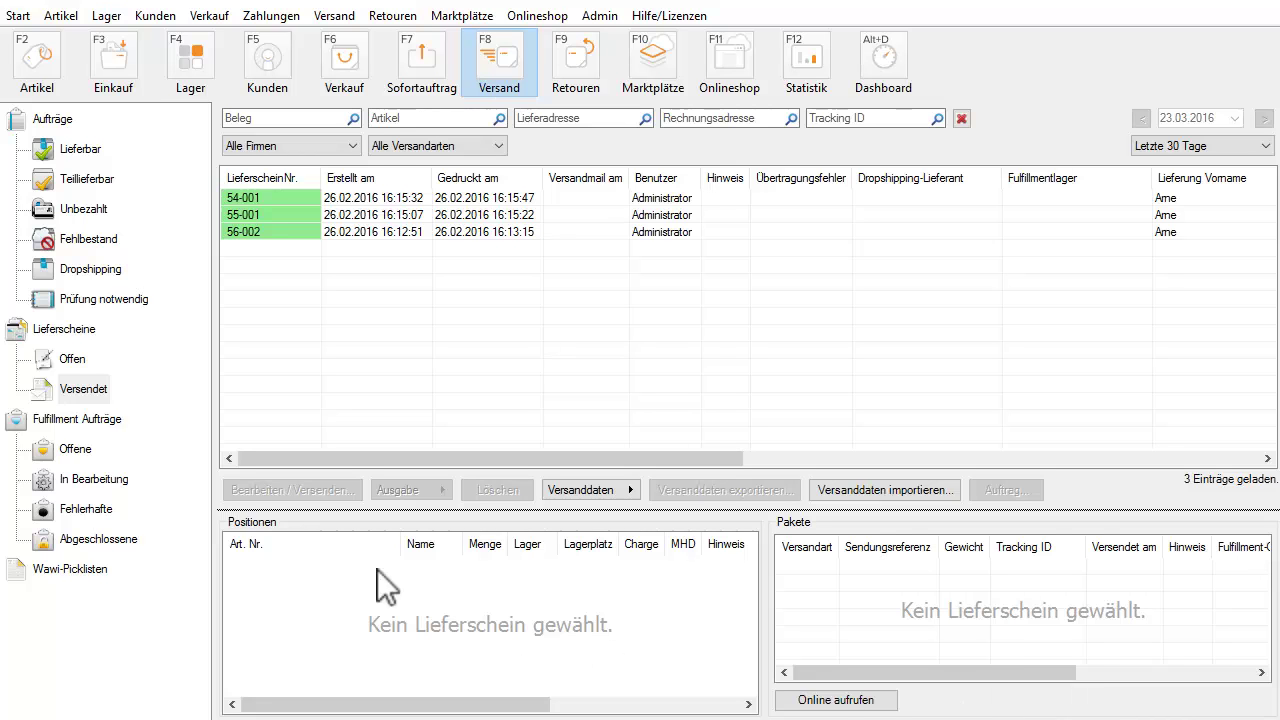
In the printer management's JTL-Shipping settings, assign Microsoft Print to PDF with An Druckerrand anpassen (proportional) scaling to Export mit DHL Versenden
{"action": "left_click", "coordinate": [18, 16]}
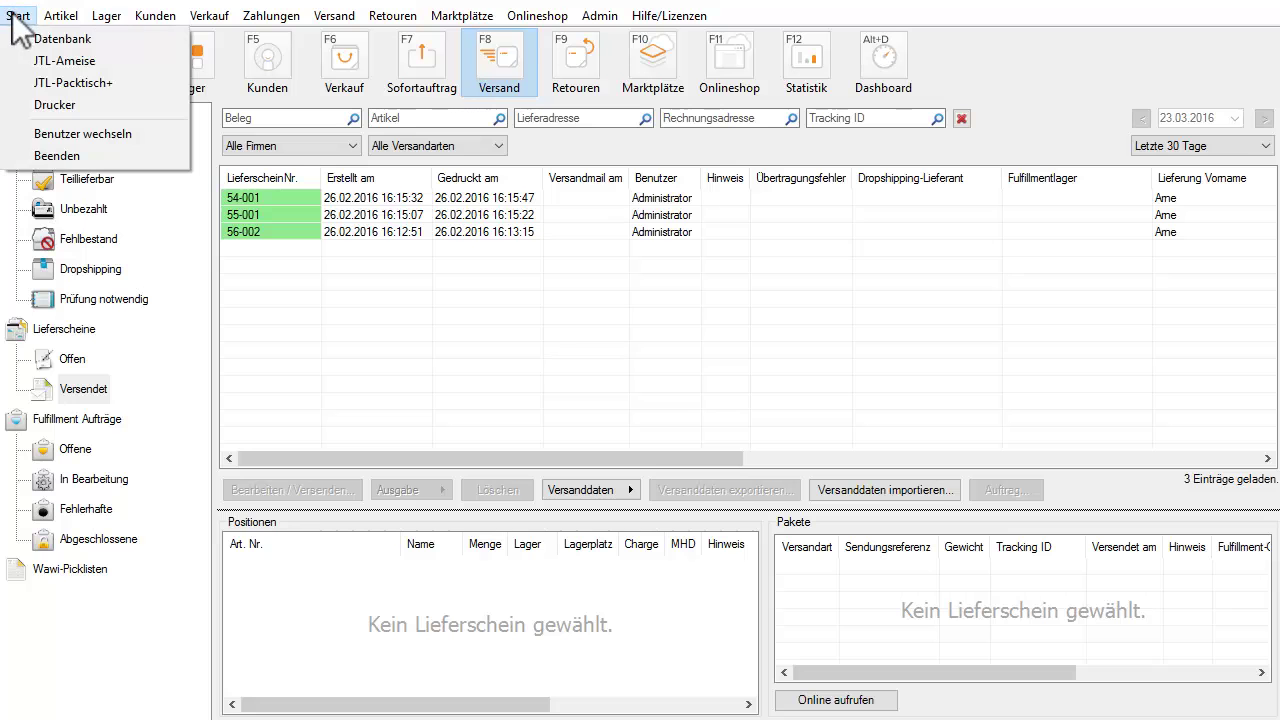
{"action": "left_click", "coordinate": [30, 104]}
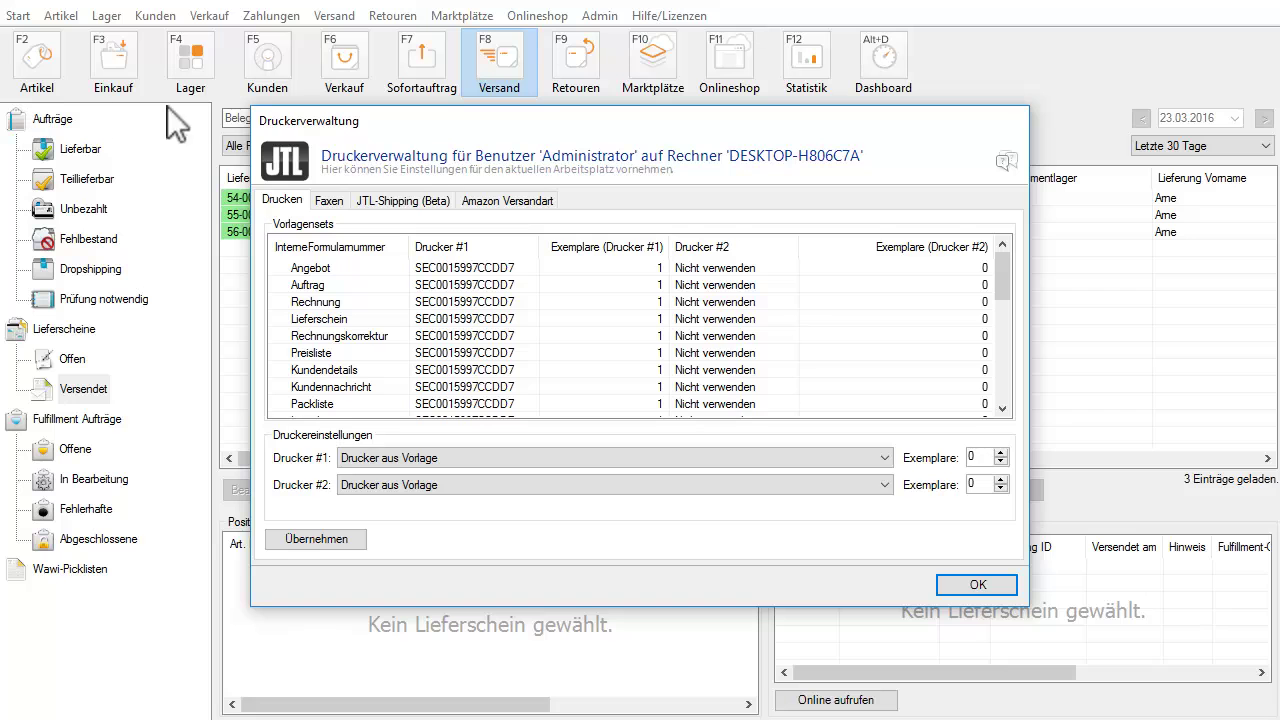
{"action": "left_click", "coordinate": [394, 202]}
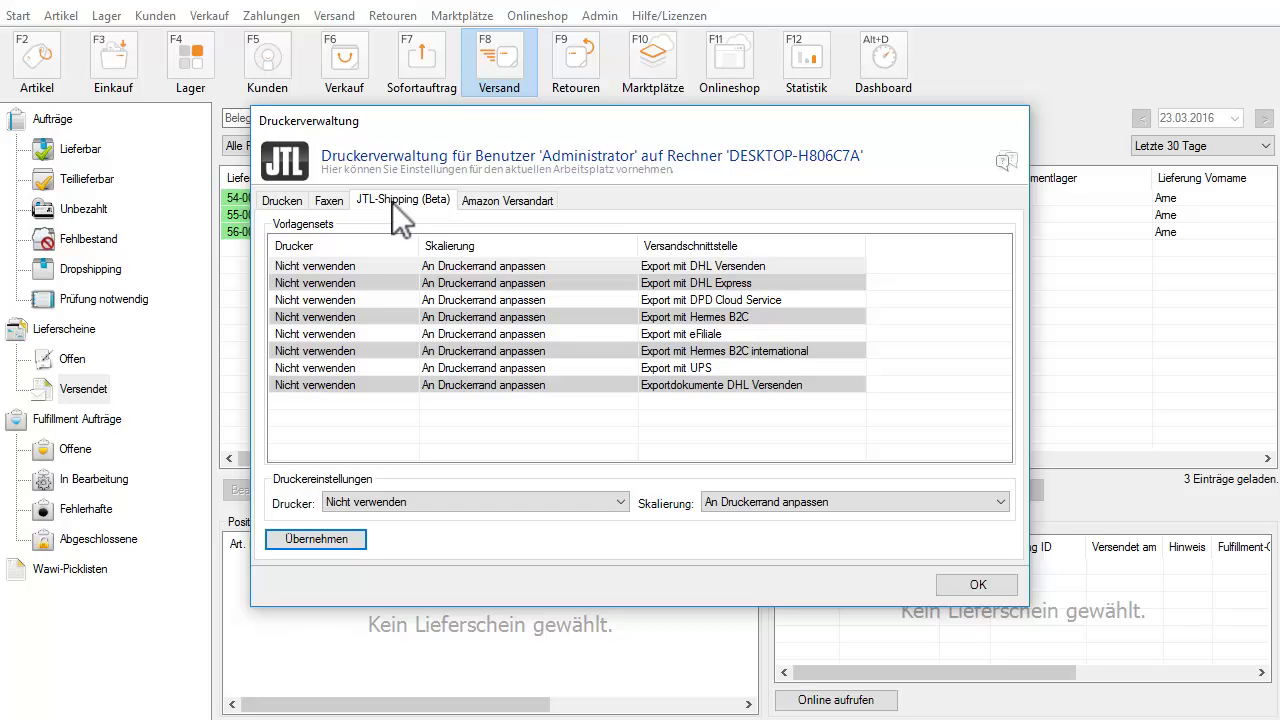
{"action": "left_click", "coordinate": [387, 267]}
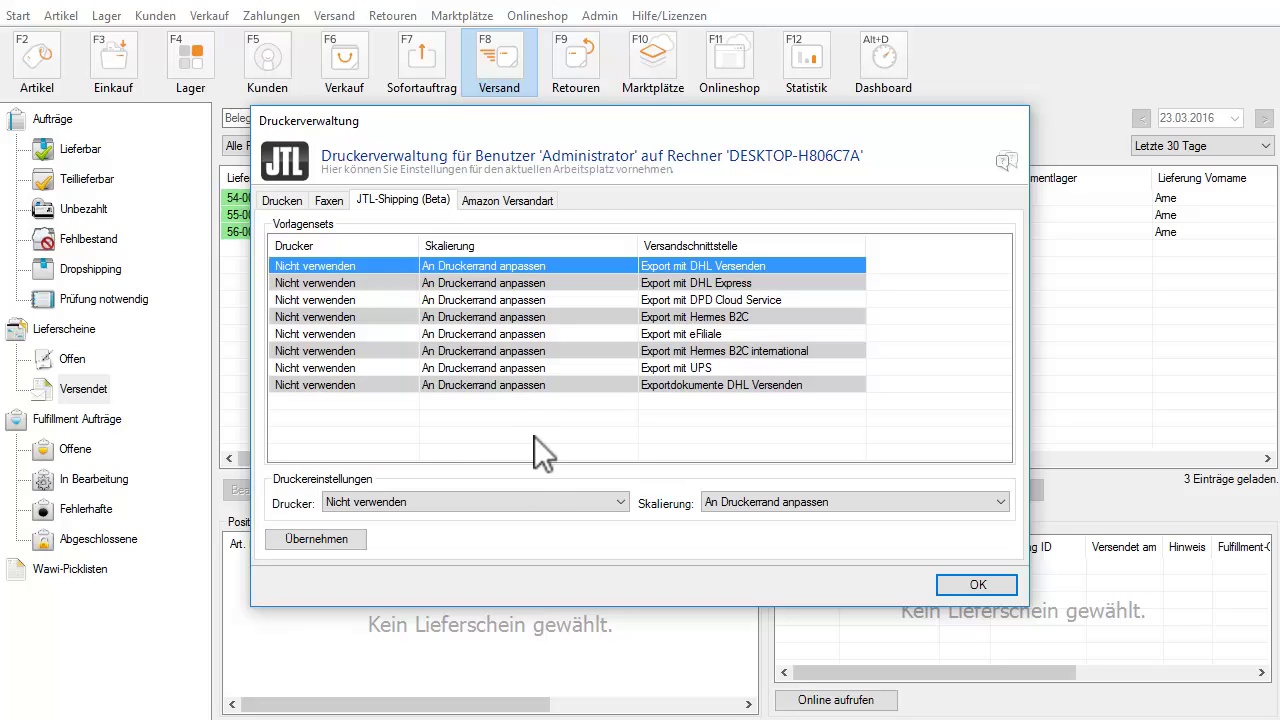
{"action": "left_click", "coordinate": [538, 503]}
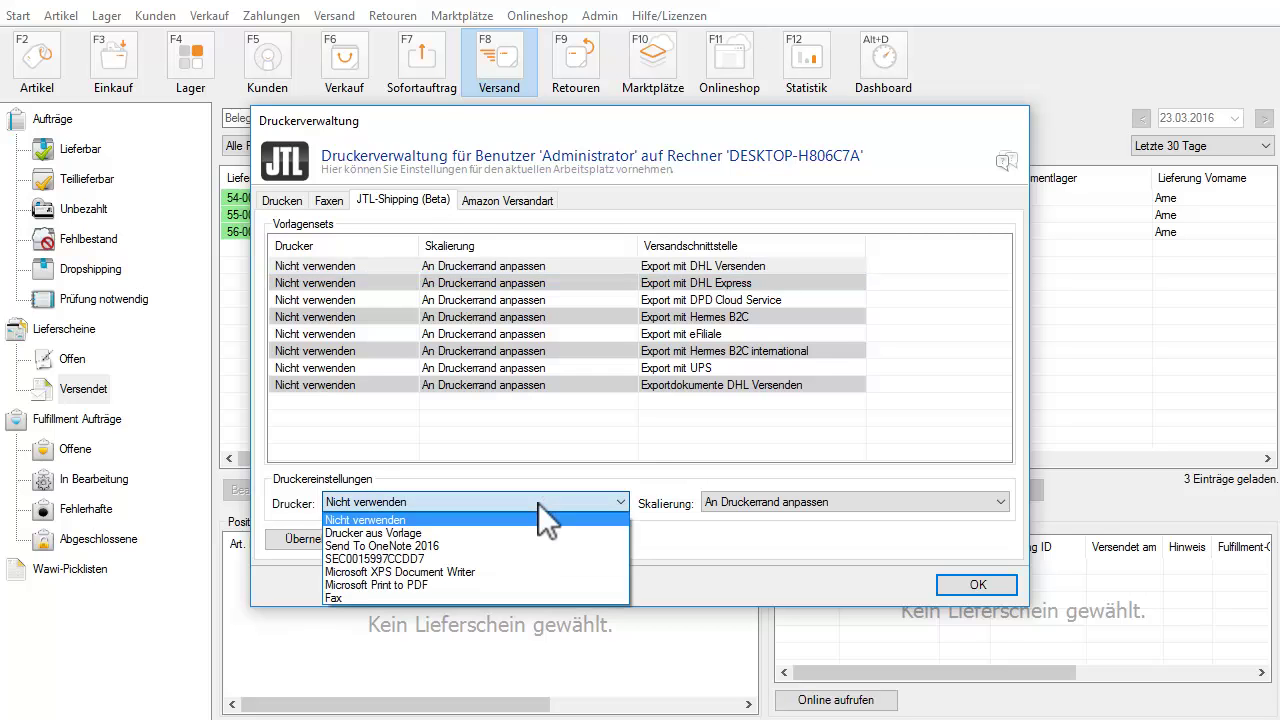
{"action": "left_click", "coordinate": [445, 584]}
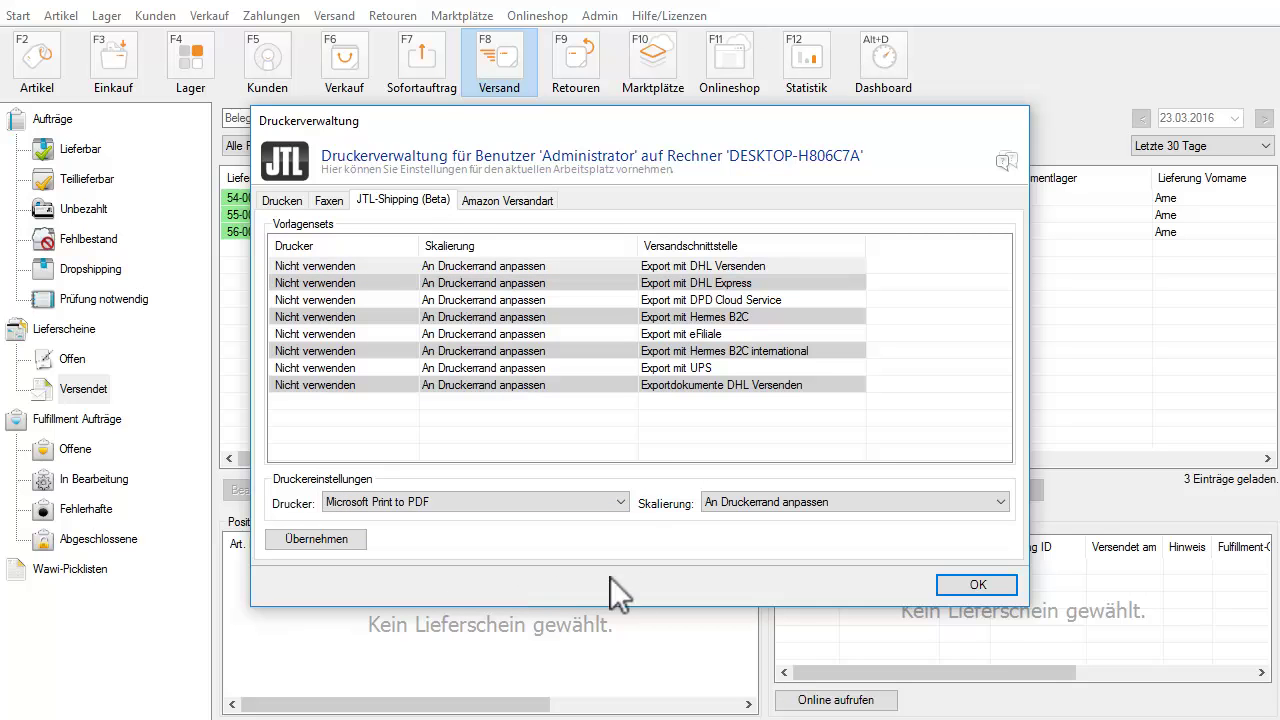
{"action": "left_click", "coordinate": [830, 499]}
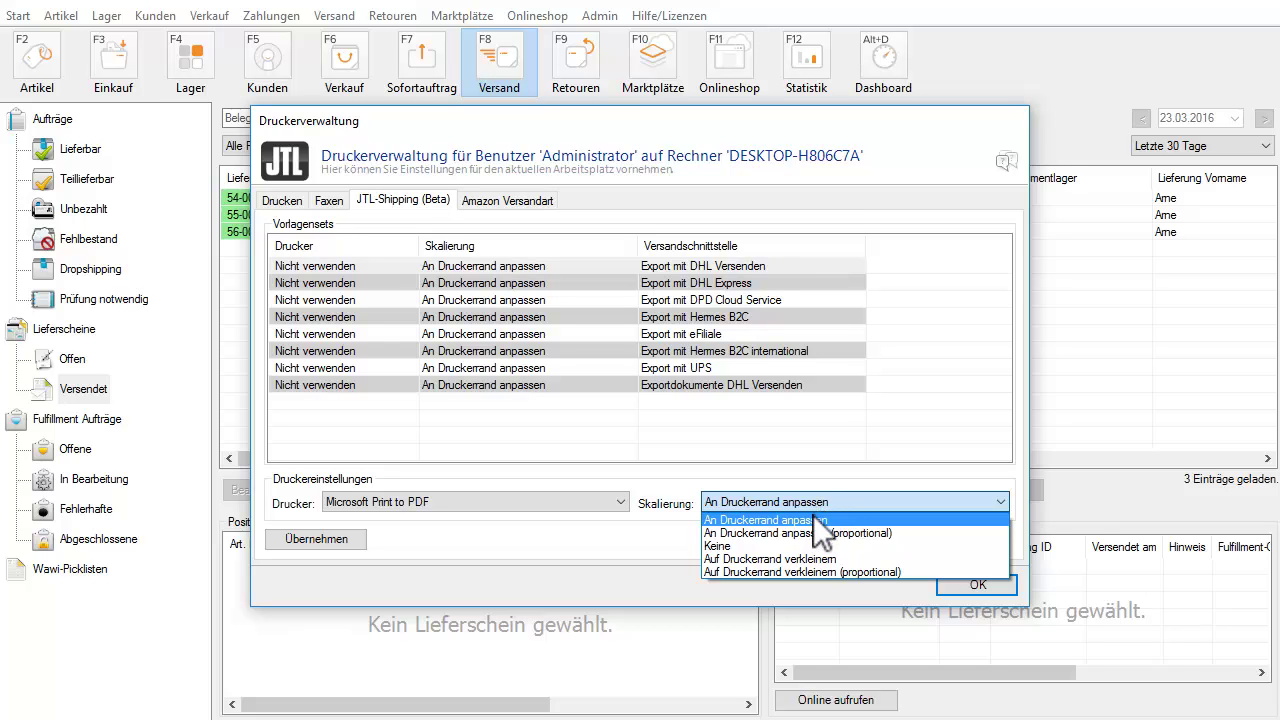
{"action": "left_click", "coordinate": [811, 534]}
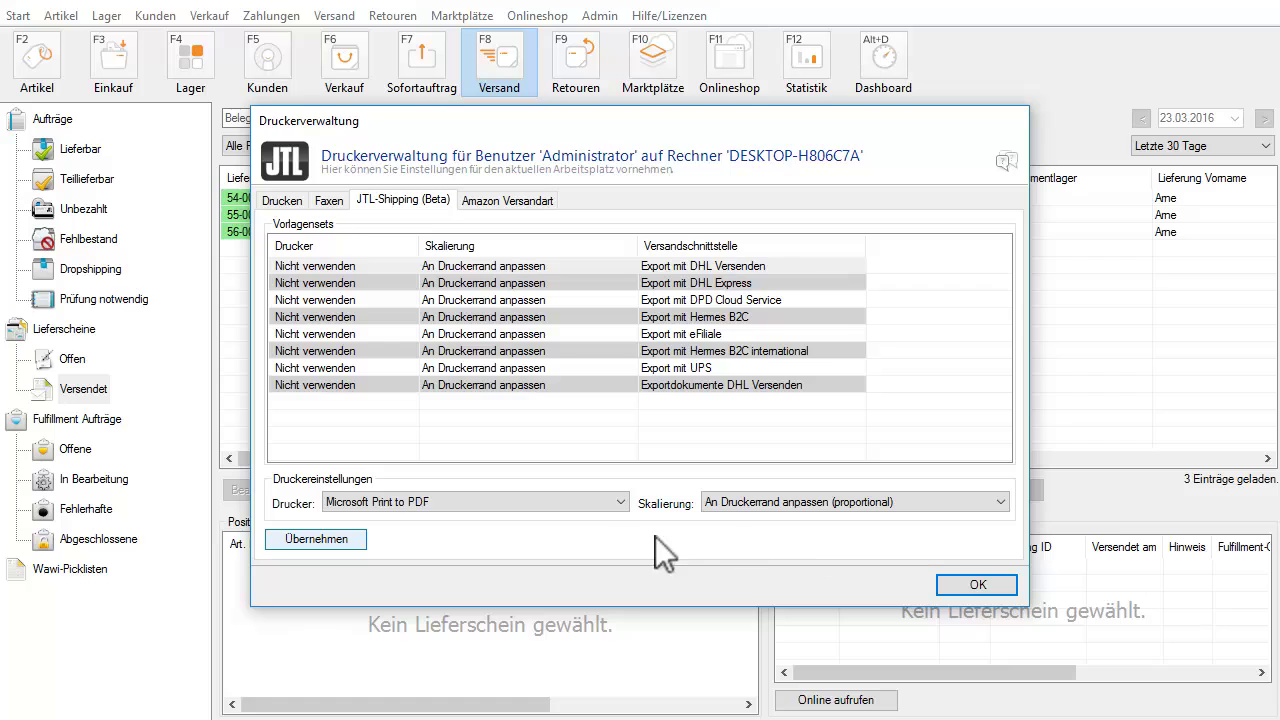
{"action": "left_click", "coordinate": [336, 542]}
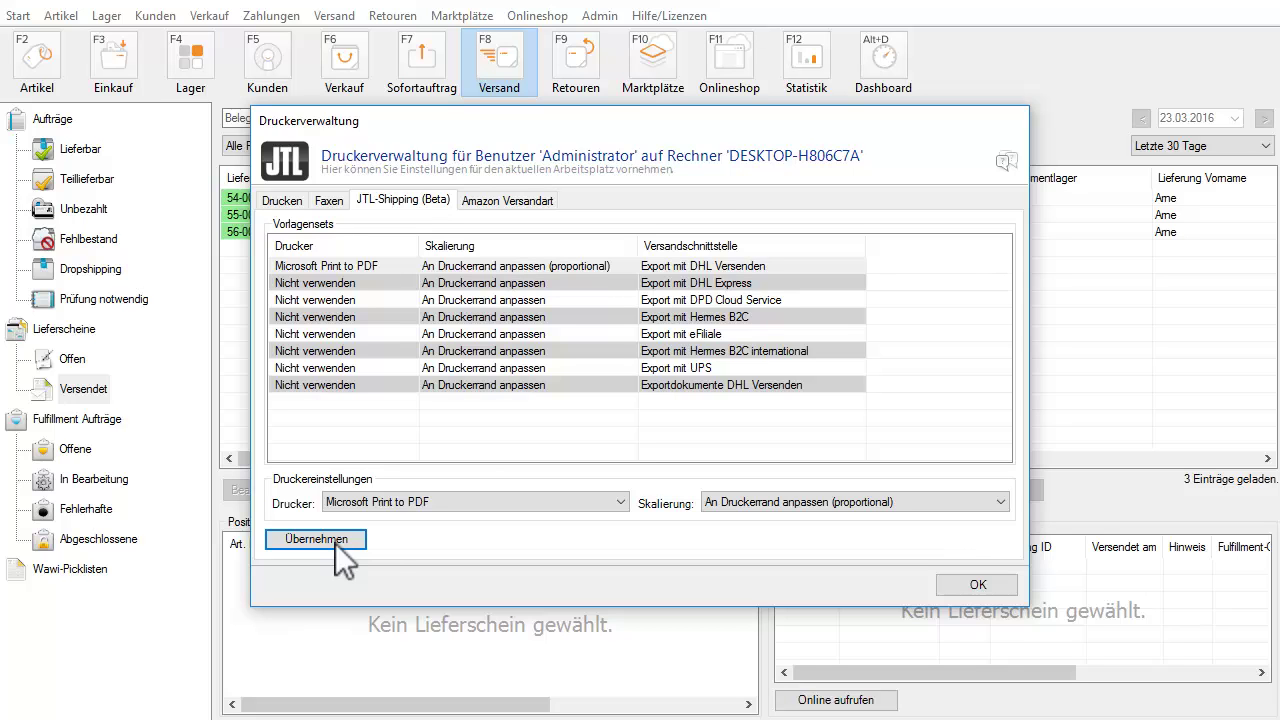
Assign the Send To OneNote 2016 printer to Exportdokumente DHL Versenden and apply the setting
{"action": "left_click", "coordinate": [483, 385]}
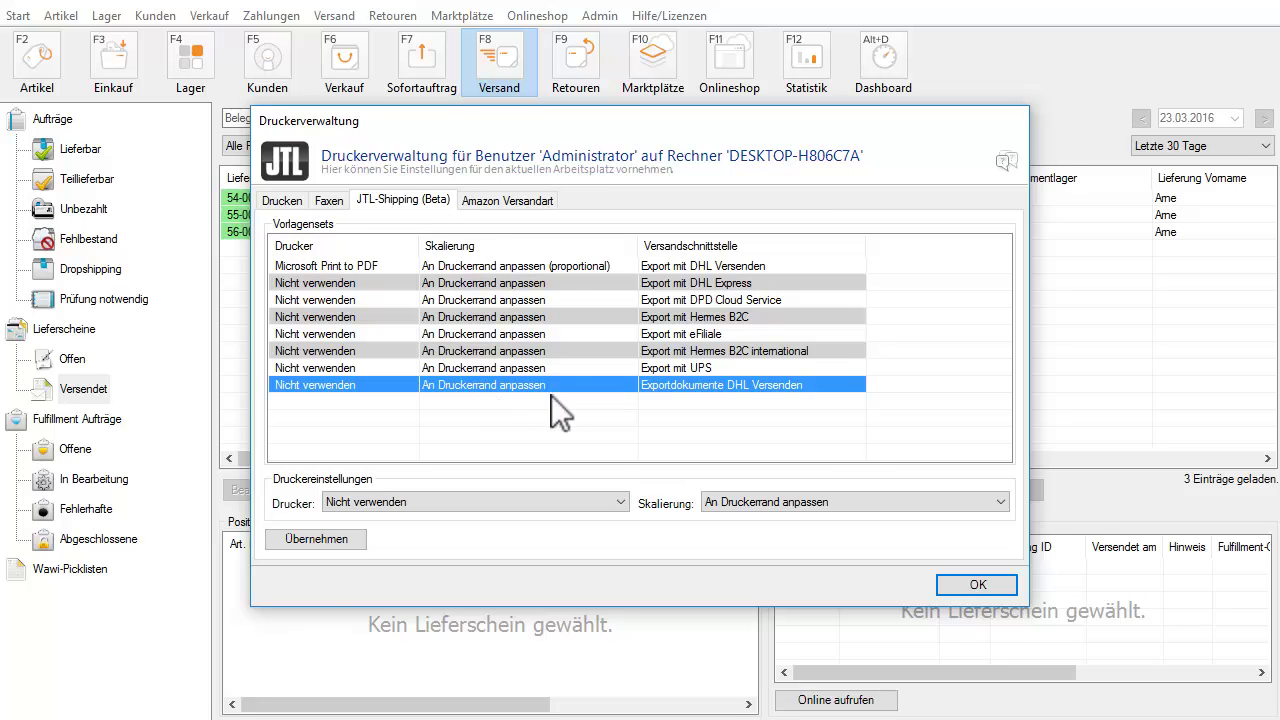
{"action": "left_click", "coordinate": [619, 501]}
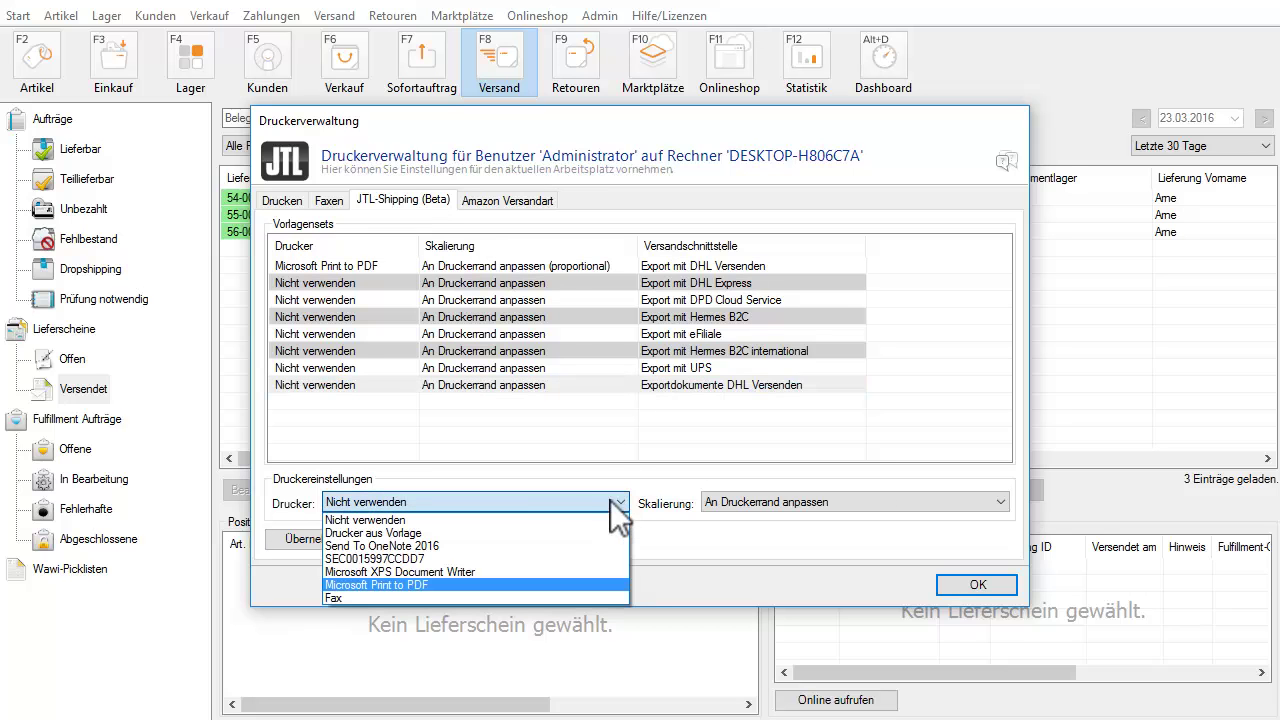
{"action": "left_click", "coordinate": [462, 545]}
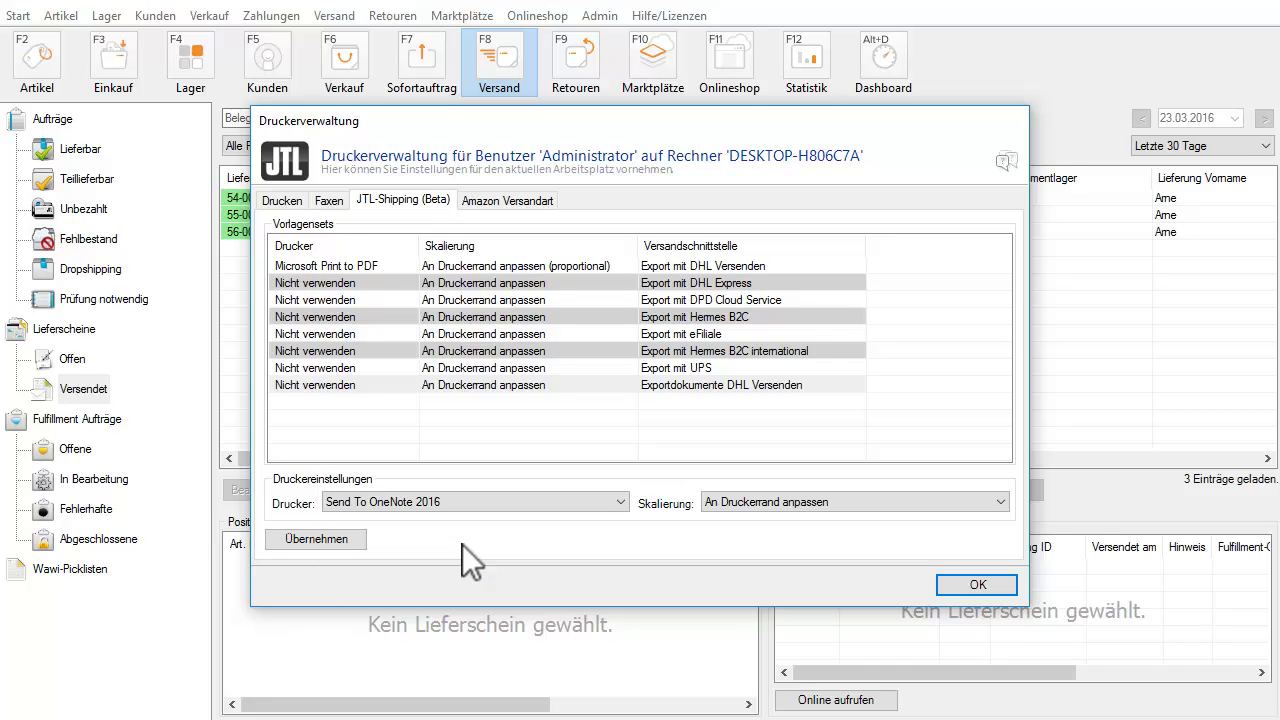
{"action": "left_click", "coordinate": [358, 538]}
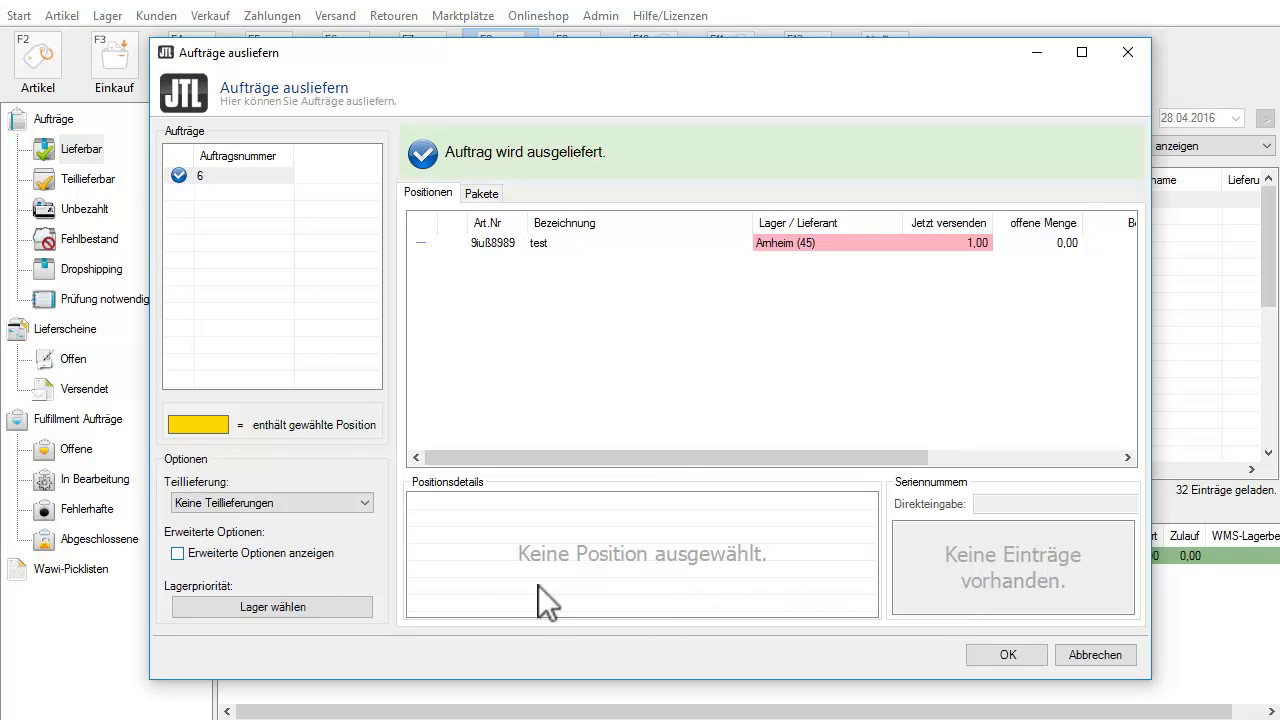
Deliver the selected order using the extended options, with Versanddaten exportieren enabled in the own warehouse's shipping settings
{"action": "left_click", "coordinate": [269, 557]}
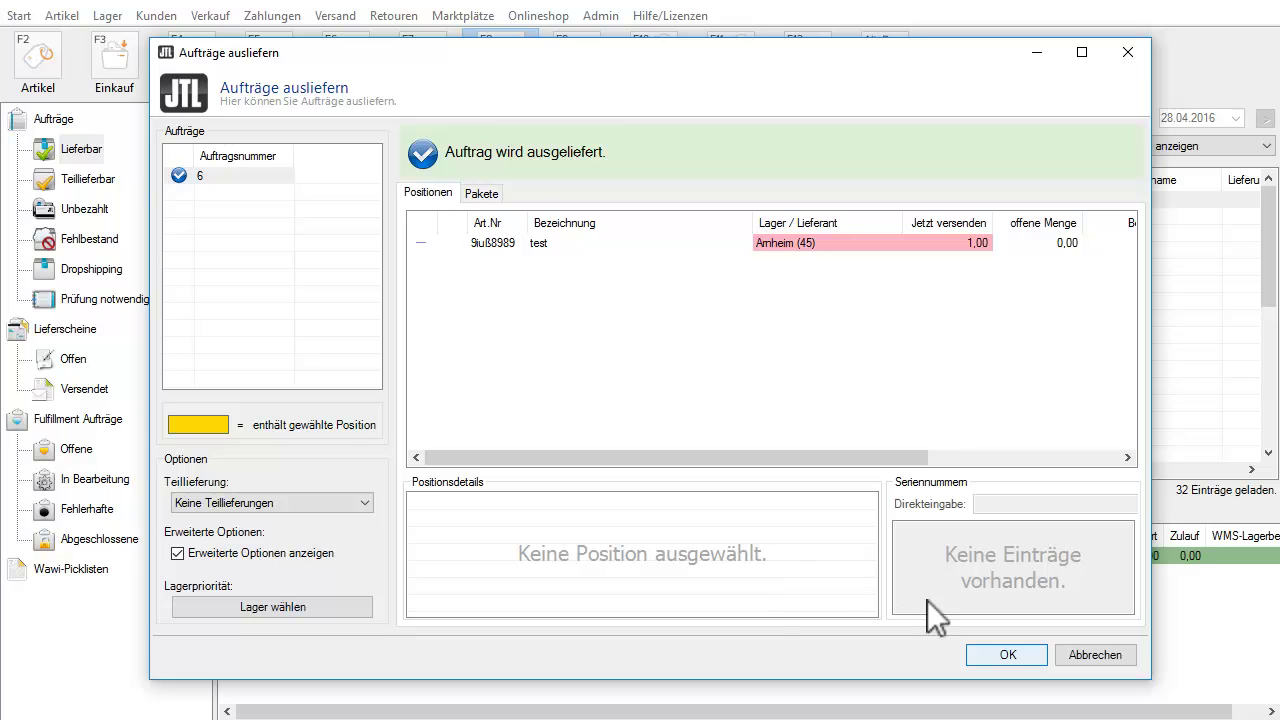
{"action": "left_click", "coordinate": [1008, 655]}
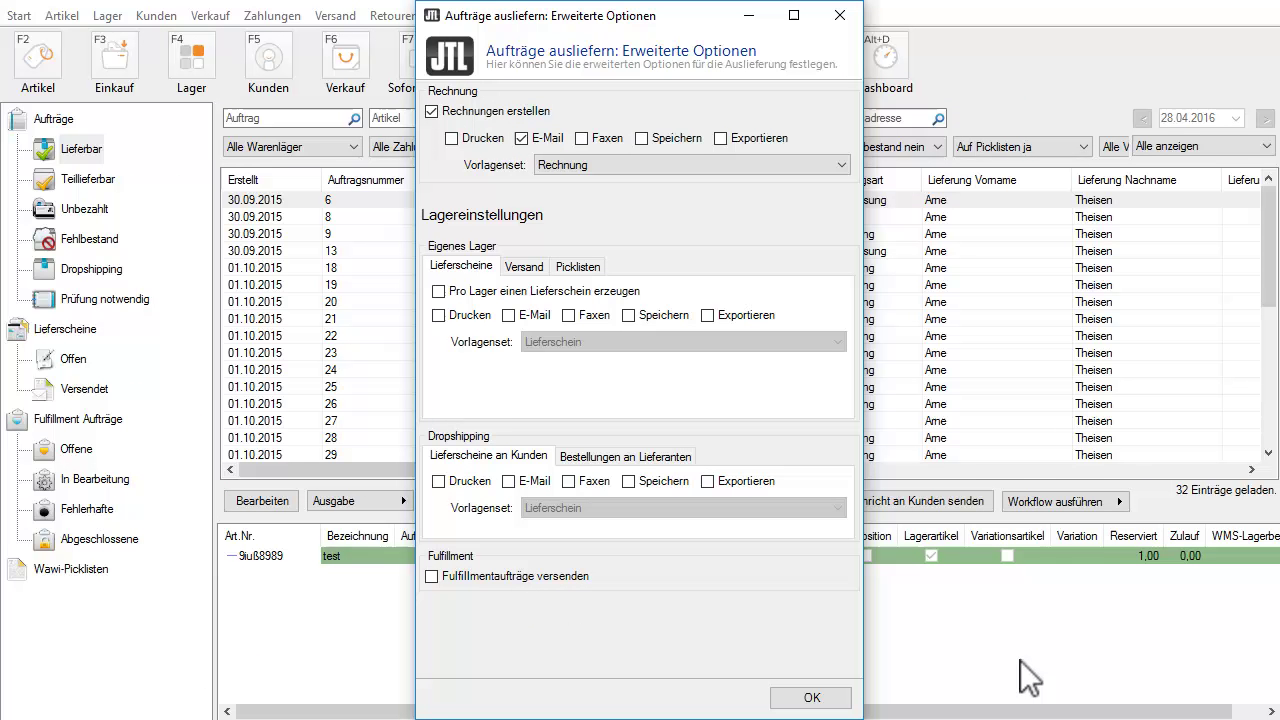
{"action": "left_click", "coordinate": [524, 266]}
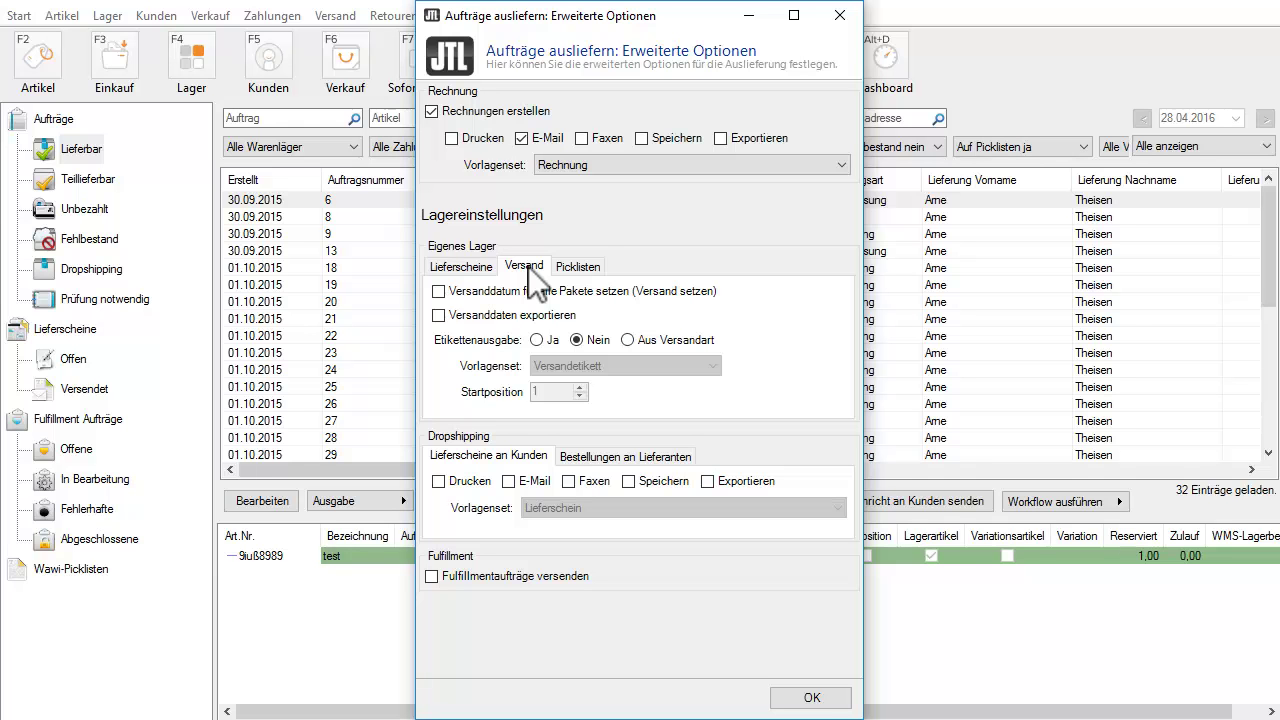
{"action": "left_click", "coordinate": [438, 315]}
{"action": "left_click", "coordinate": [812, 697]}
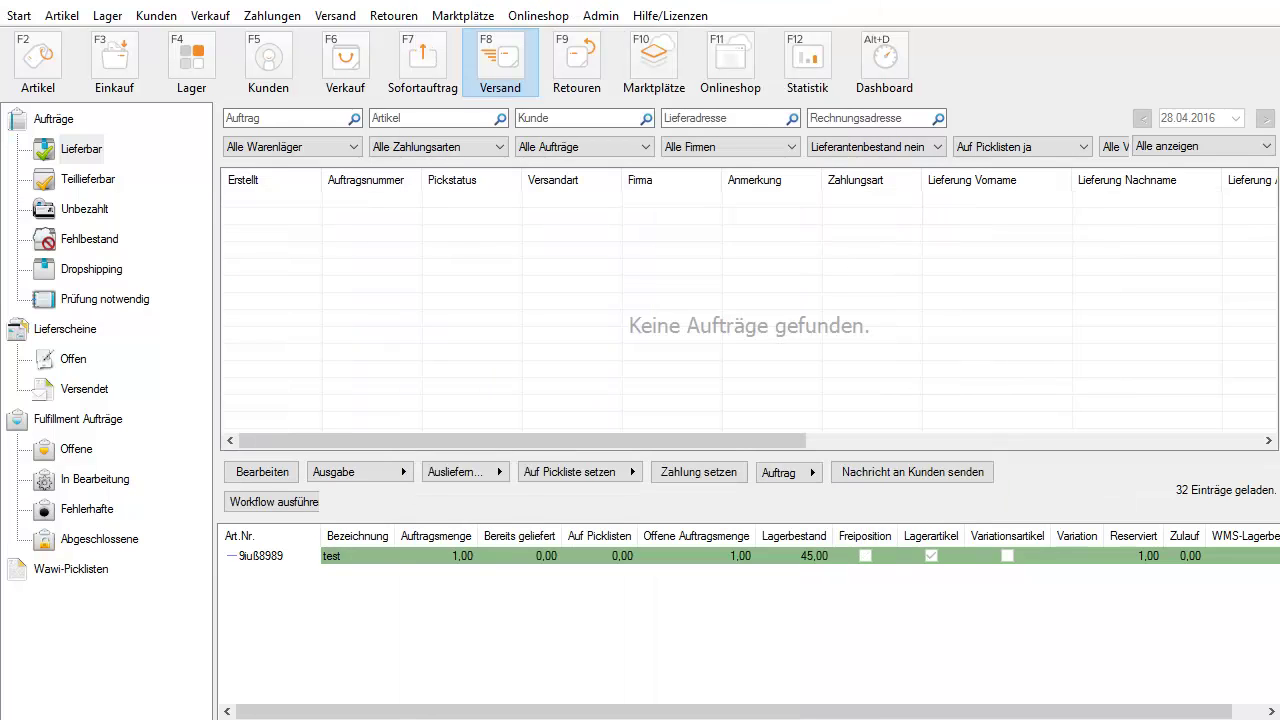